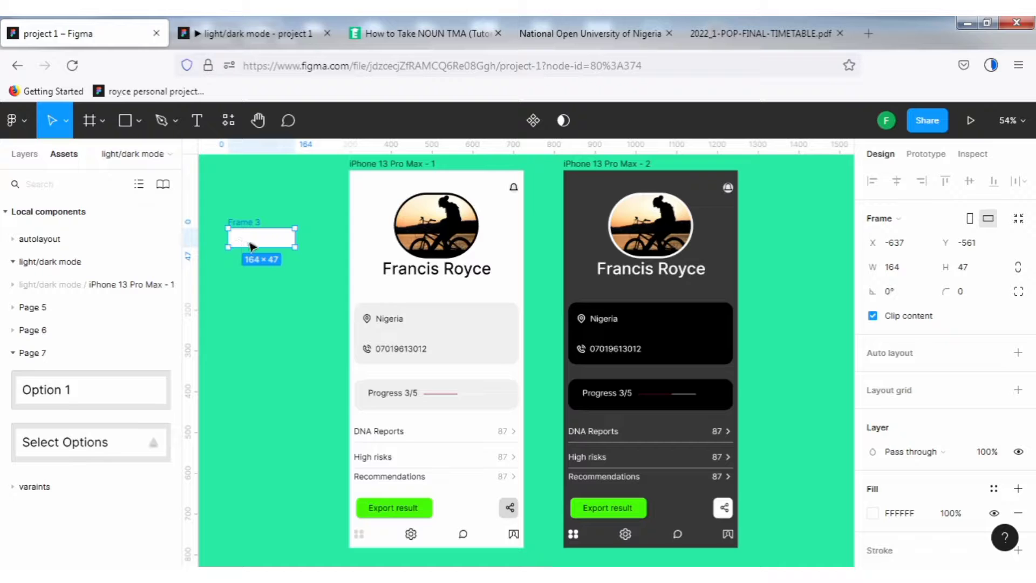
Reposition the white Frame 3 on the canvas and set its corner radius to 30.
{"action": "left_click_drag", "start_coordinate": [239, 243], "coordinate": [253, 251]}
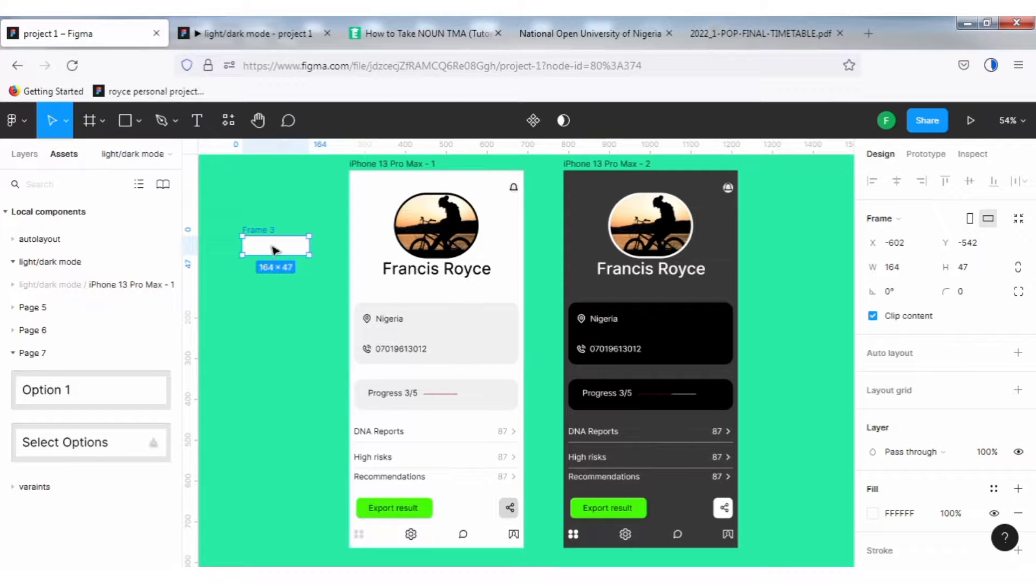
{"action": "scroll", "coordinate": [272, 250], "scroll_direction": "up", "scroll_amount": 4}
{"action": "scroll", "coordinate": [272, 249], "scroll_direction": "up", "scroll_amount": 1}
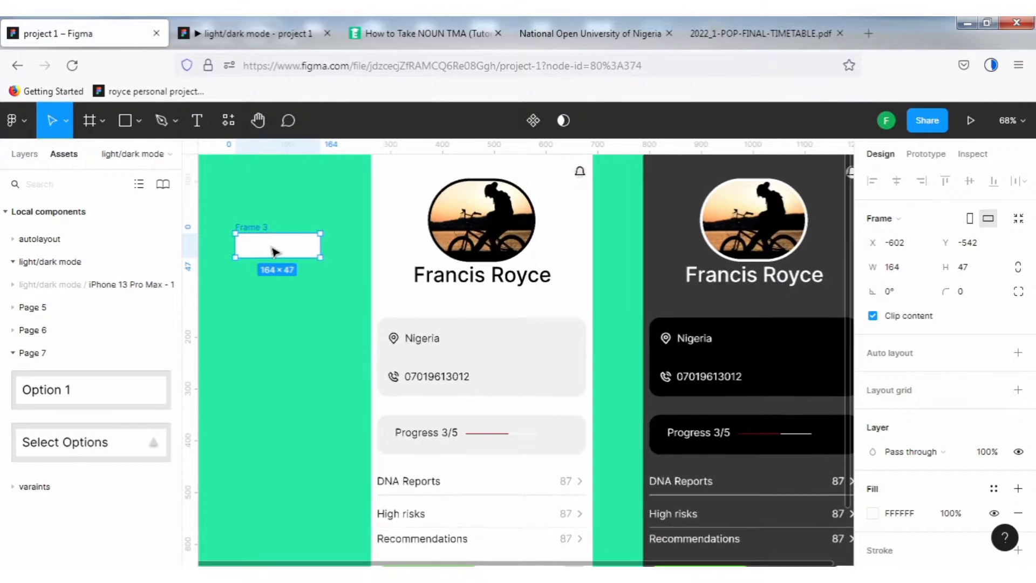
{"action": "left_click_drag", "start_coordinate": [273, 248], "coordinate": [282, 279]}
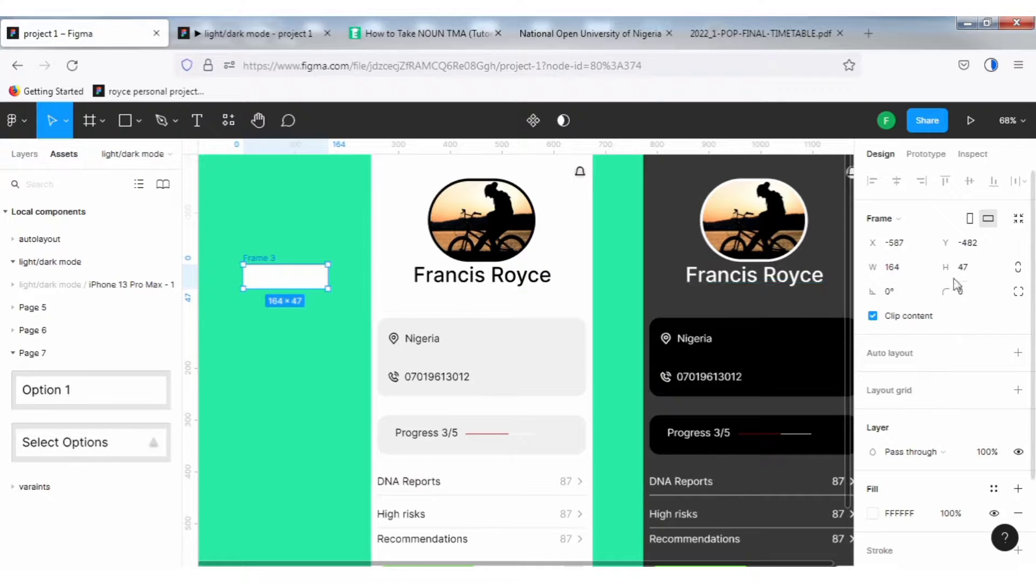
{"action": "left_click", "coordinate": [976, 295]}
{"action": "type", "text": "3"}
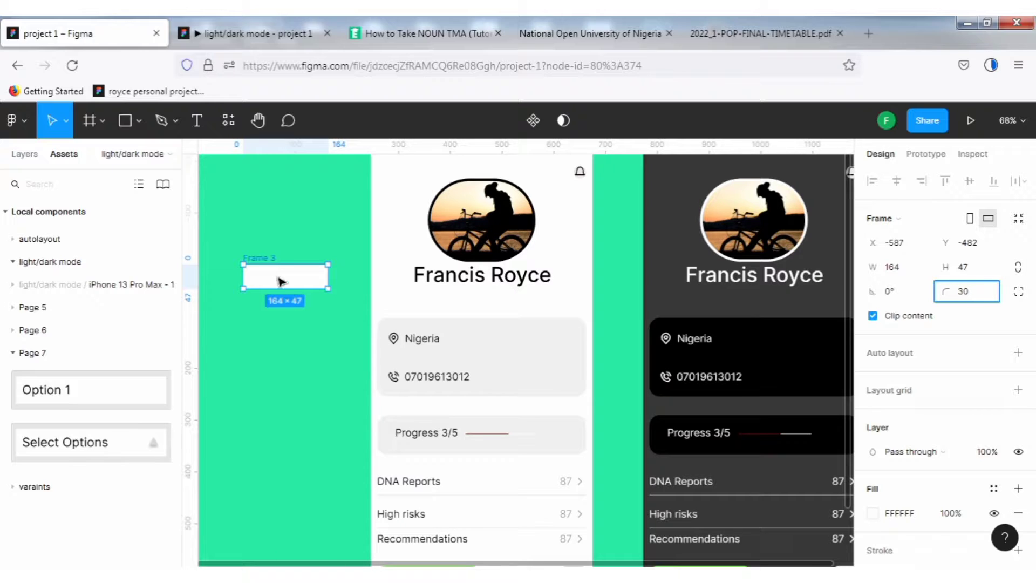
{"action": "key", "text": "Return"}
{"action": "left_click", "coordinate": [286, 241]}
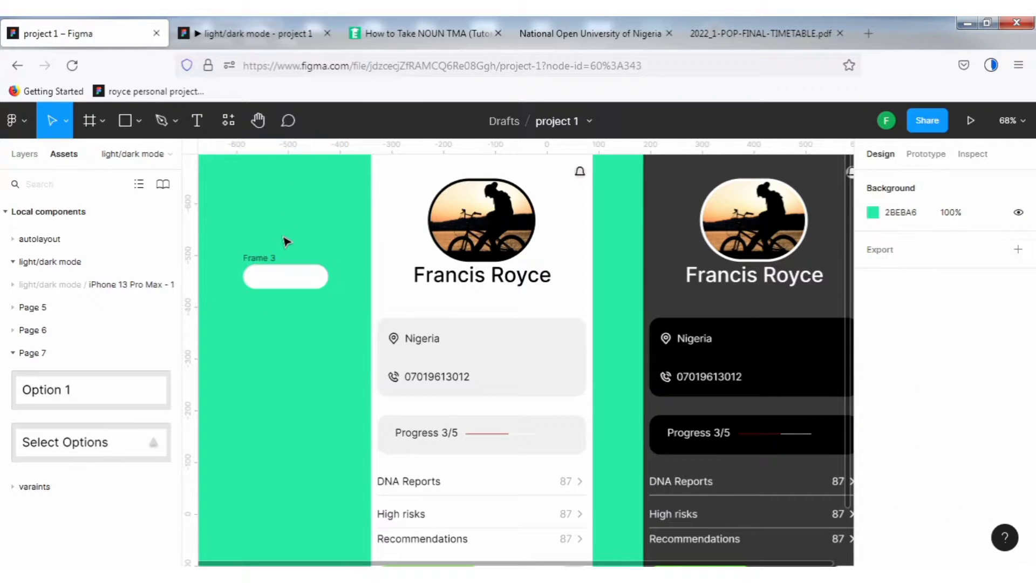
Narrow Frame 3 by resizing its right edge to about 113 px wide.
{"action": "left_click", "coordinate": [265, 262]}
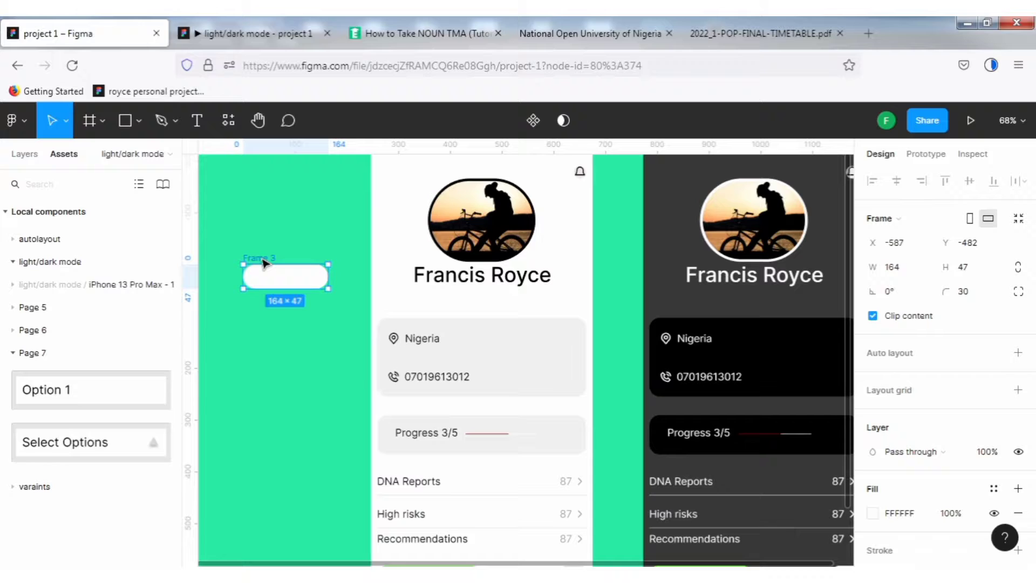
{"action": "left_click_drag", "start_coordinate": [330, 263], "coordinate": [304, 261]}
{"action": "left_click", "coordinate": [309, 241]}
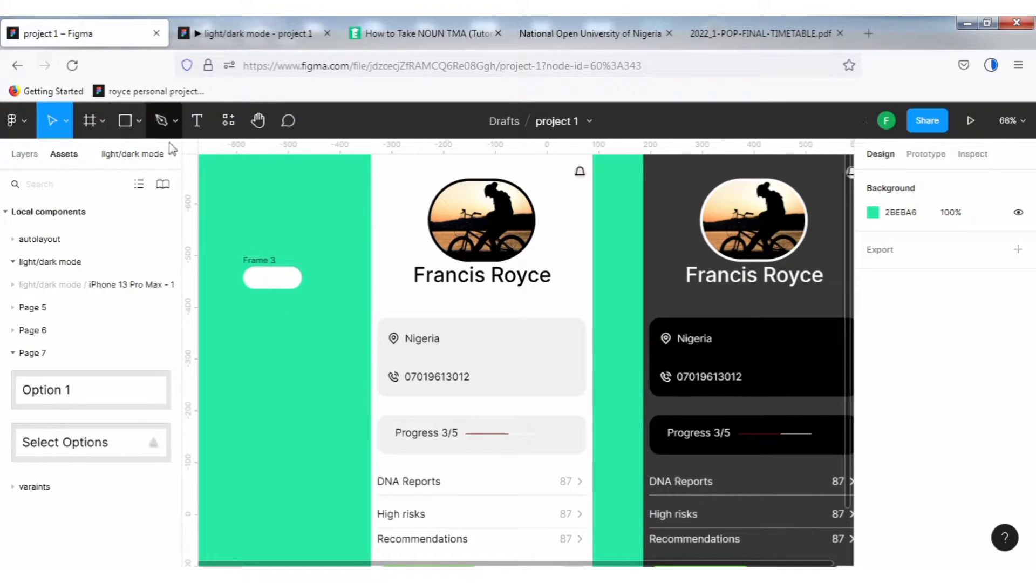
Draw a circle about 39 x 39 at the right end inside Frame 3 as the toggle knob.
{"action": "key", "text": "o"}
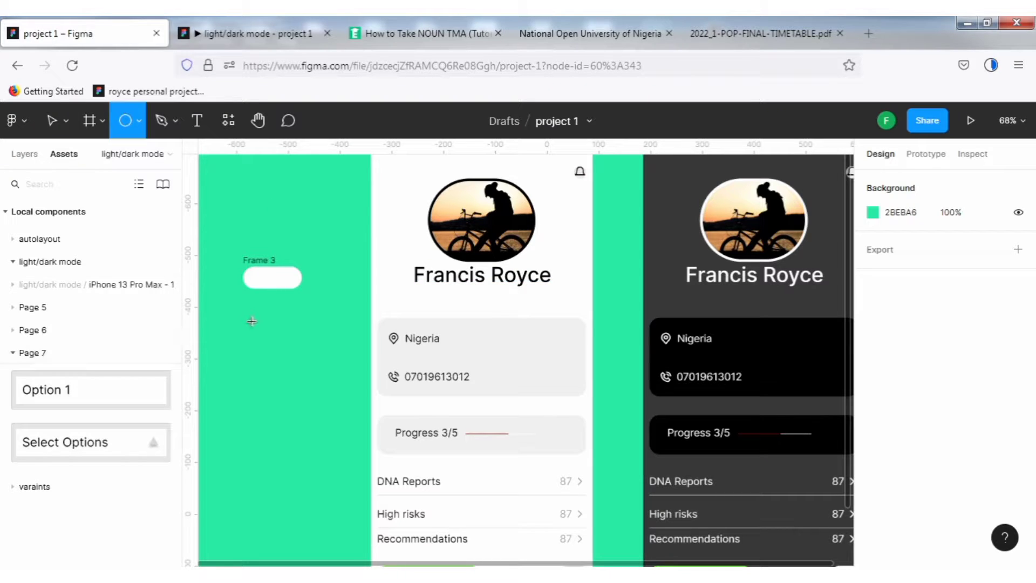
{"action": "mouse_move", "coordinate": [253, 321]}
{"action": "left_mouse_down"}
{"action": "mouse_move", "coordinate": [273, 342]}
{"action": "mouse_move", "coordinate": [272, 296]}
{"action": "mouse_move", "coordinate": [301, 262]}
{"action": "mouse_move", "coordinate": [292, 281]}
{"action": "left_mouse_up"}
{"action": "left_click", "coordinate": [319, 253]}
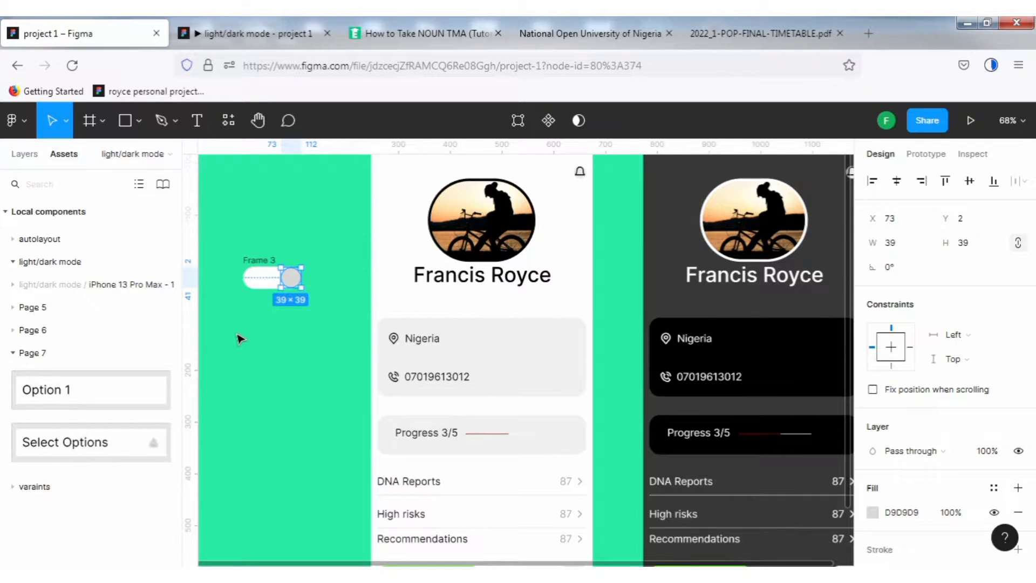
Set Frame 3's fill colour to blue 066AFF.
{"action": "scroll", "coordinate": [240, 339], "scroll_direction": "up", "scroll_amount": 5}
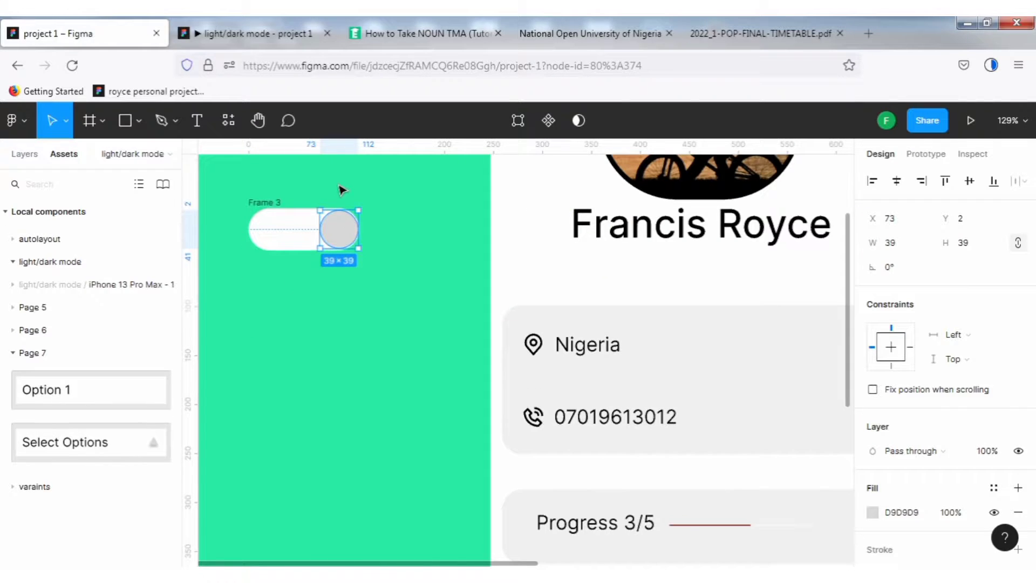
{"action": "scroll", "coordinate": [342, 190], "scroll_direction": "up", "scroll_amount": 1}
{"action": "scroll", "coordinate": [297, 246], "scroll_direction": "up", "scroll_amount": 2}
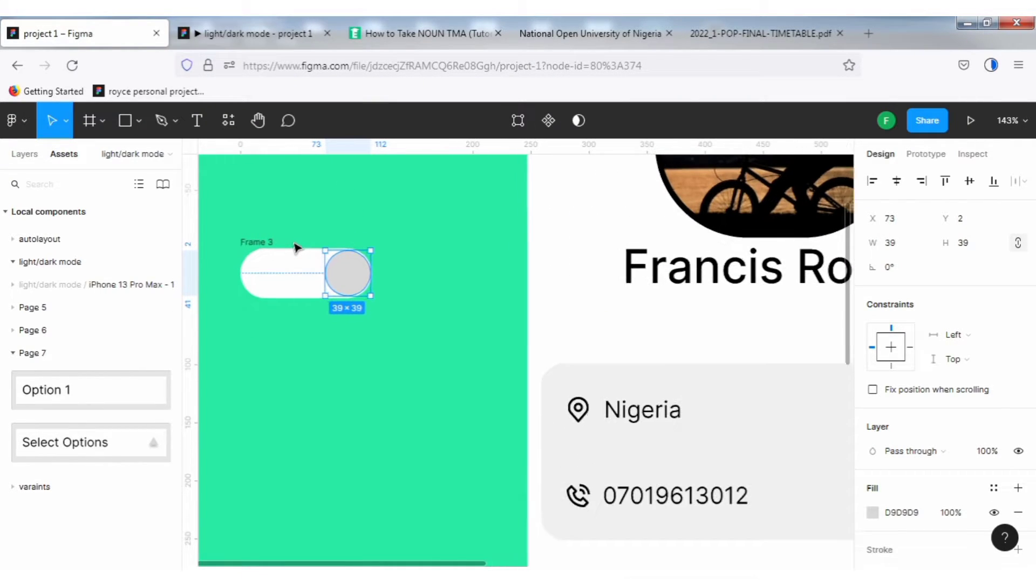
{"action": "scroll", "coordinate": [415, 232], "scroll_direction": "up", "scroll_amount": 1}
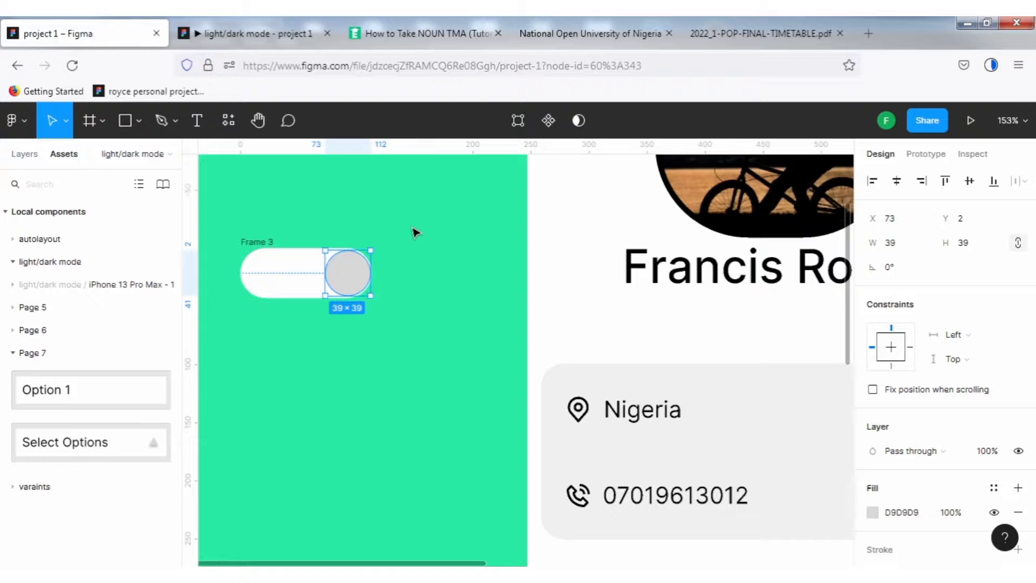
{"action": "left_click", "coordinate": [415, 232]}
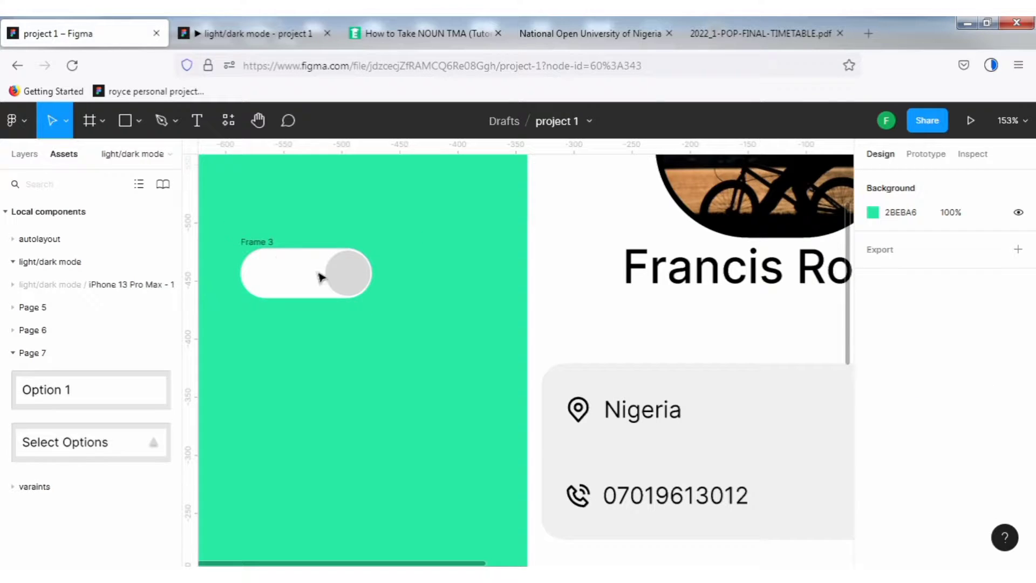
{"action": "left_click_drag", "start_coordinate": [218, 220], "coordinate": [437, 353]}
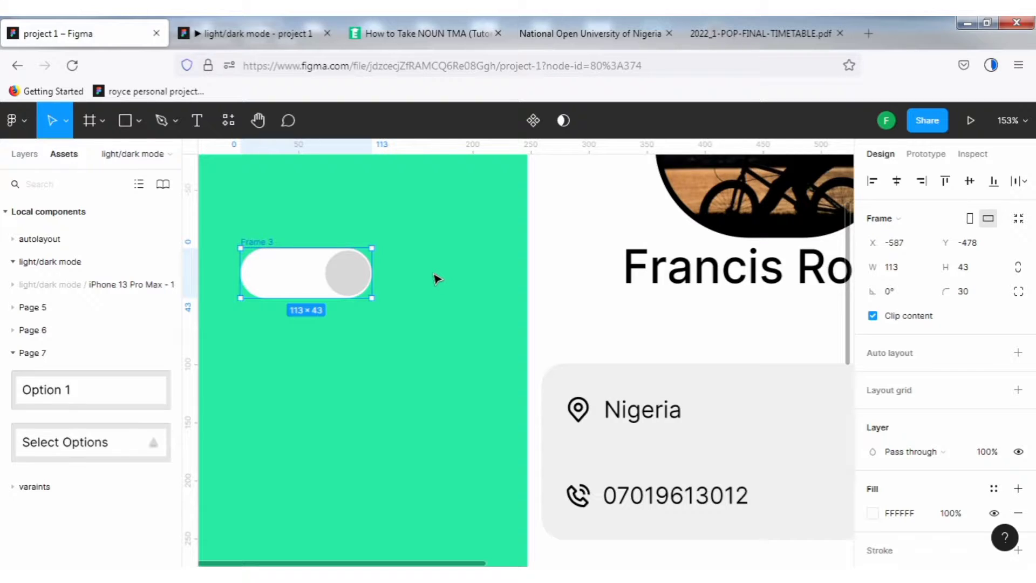
{"action": "left_click", "coordinate": [417, 242]}
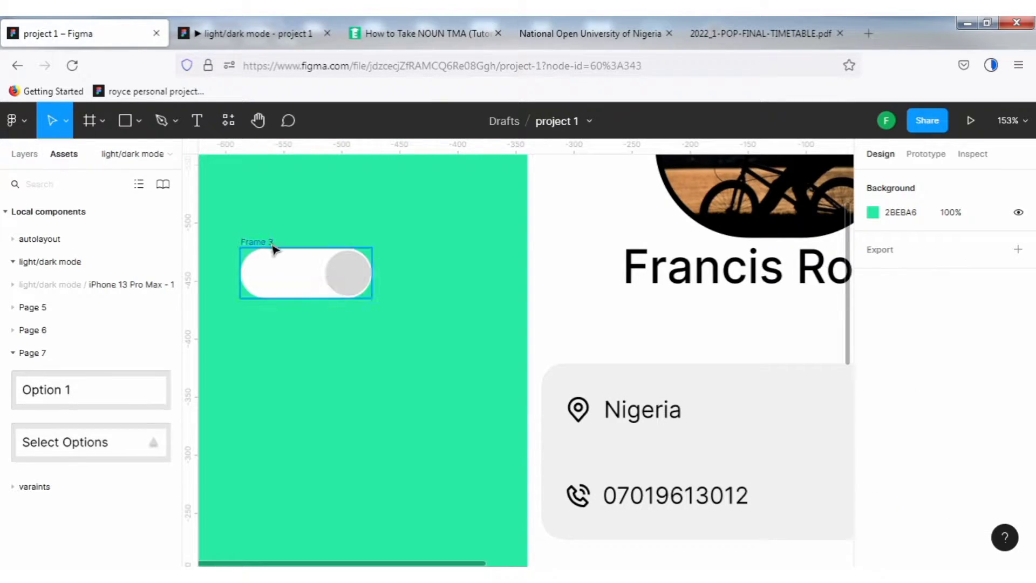
{"action": "left_click", "coordinate": [356, 279]}
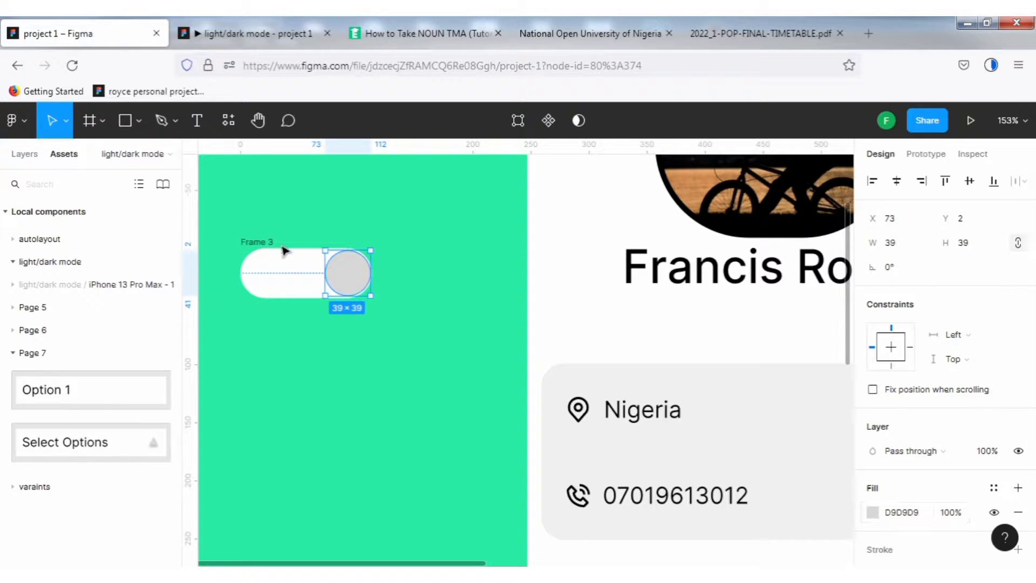
{"action": "left_click", "coordinate": [327, 249]}
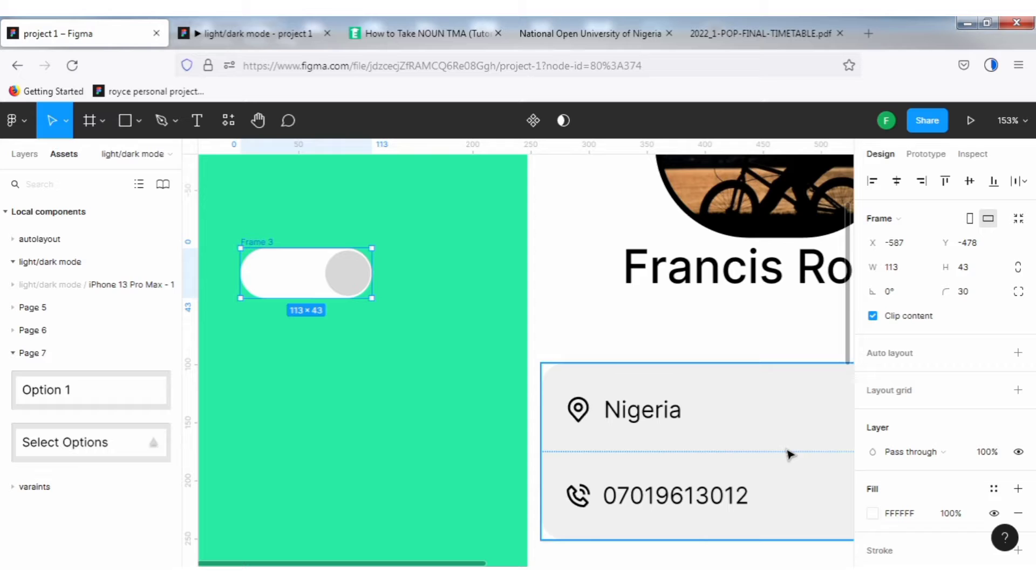
{"action": "left_click", "coordinate": [873, 513]}
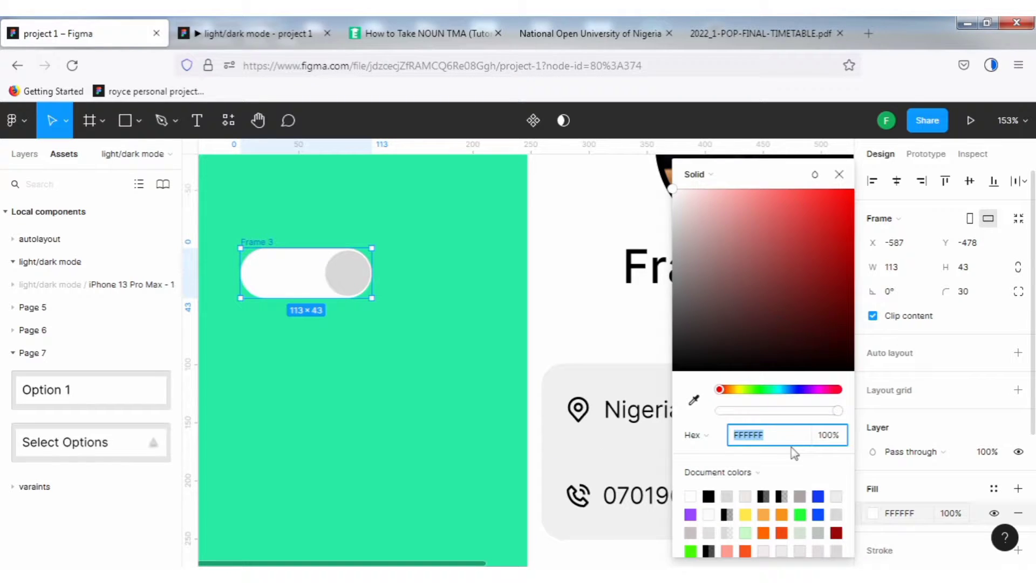
{"action": "left_click", "coordinate": [791, 389]}
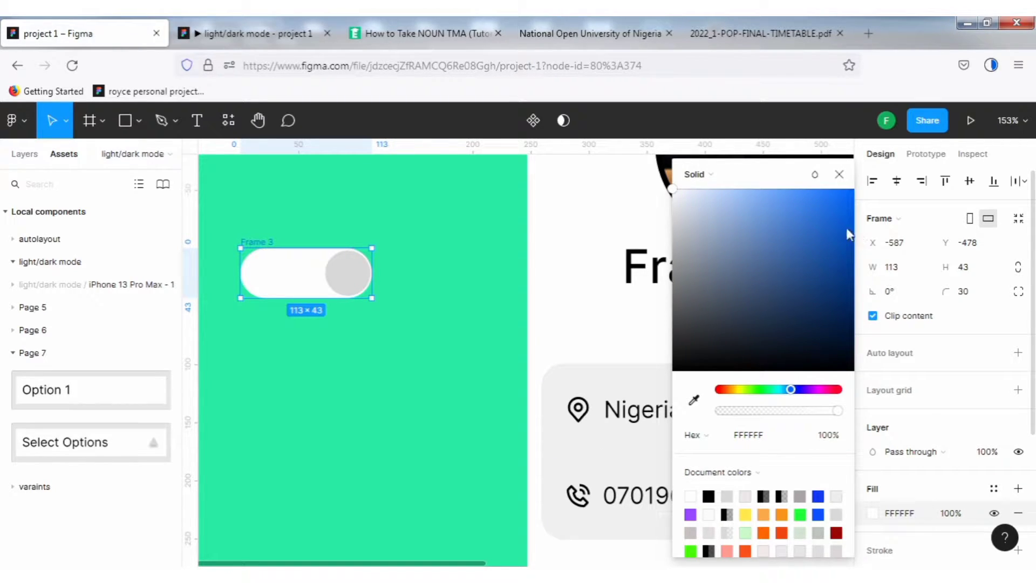
{"action": "left_click", "coordinate": [852, 194]}
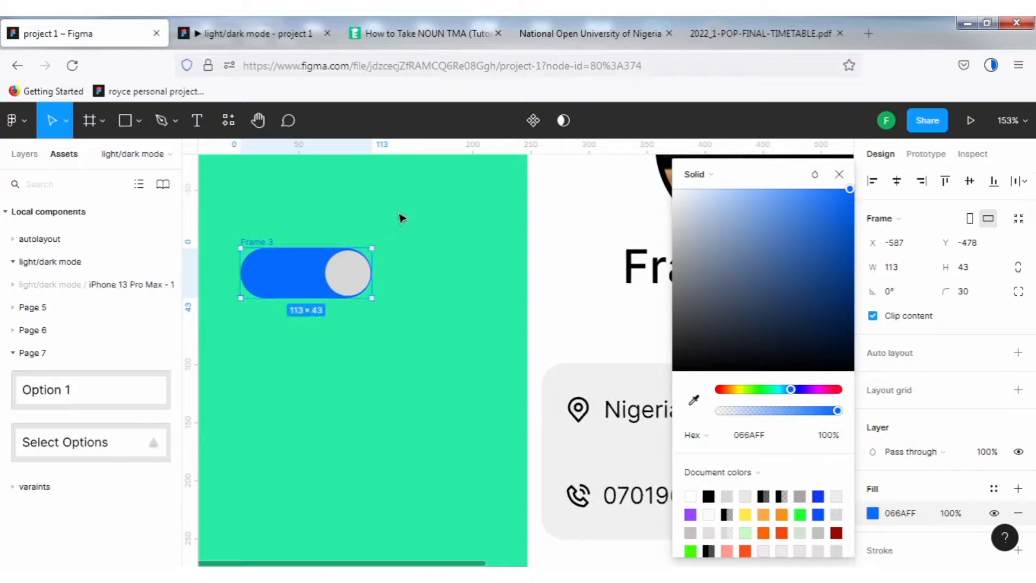
{"action": "key", "text": "Escape"}
{"action": "key", "text": "Escape"}
Set the circle knob's fill to white FFFFFF using the eyedropper.
{"action": "left_click", "coordinate": [361, 276]}
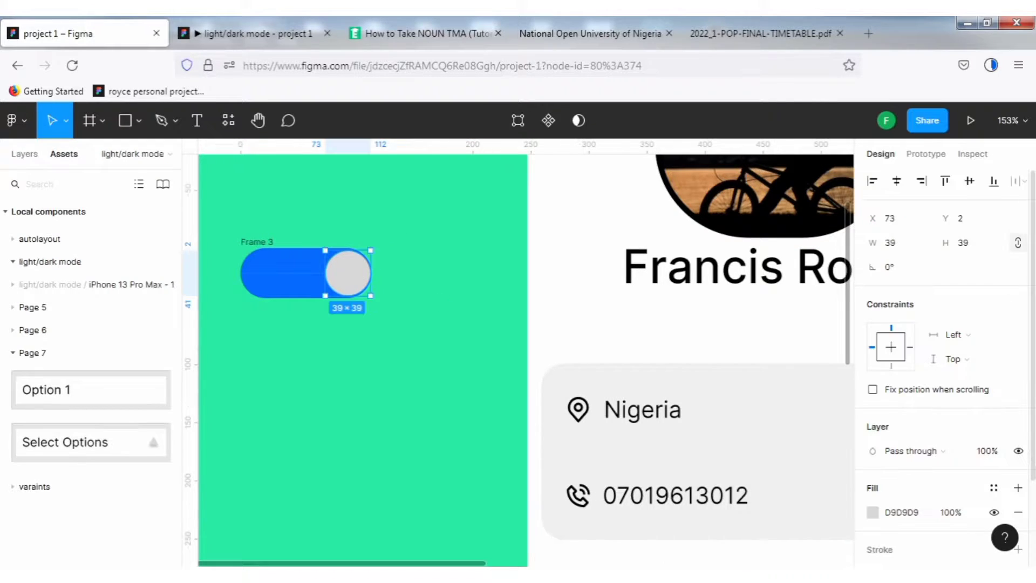
{"action": "left_click", "coordinate": [872, 513]}
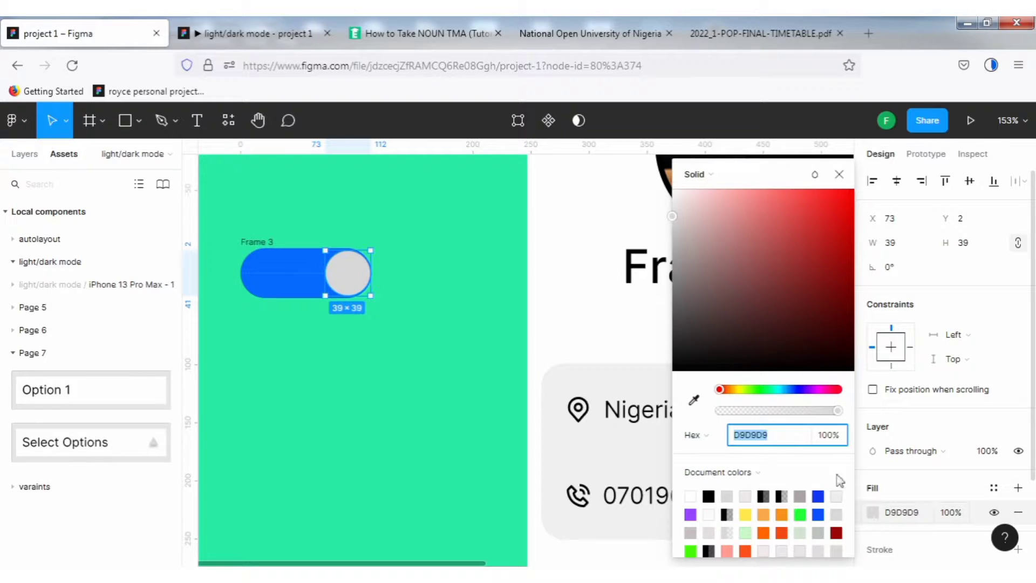
{"action": "key", "text": "i"}
{"action": "left_click", "coordinate": [691, 494]}
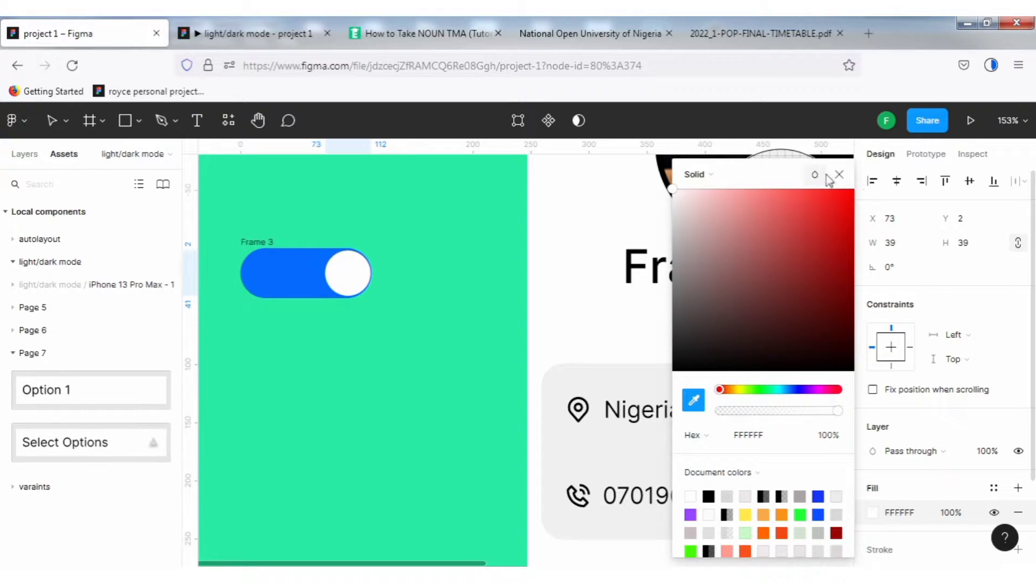
{"action": "left_click", "coordinate": [839, 178]}
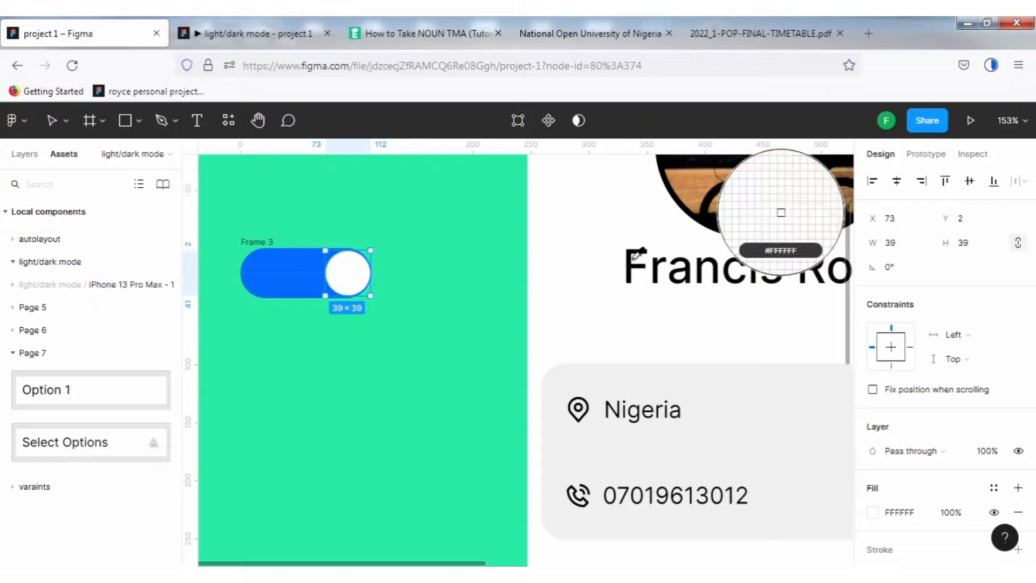
{"action": "key", "text": "Escape"}
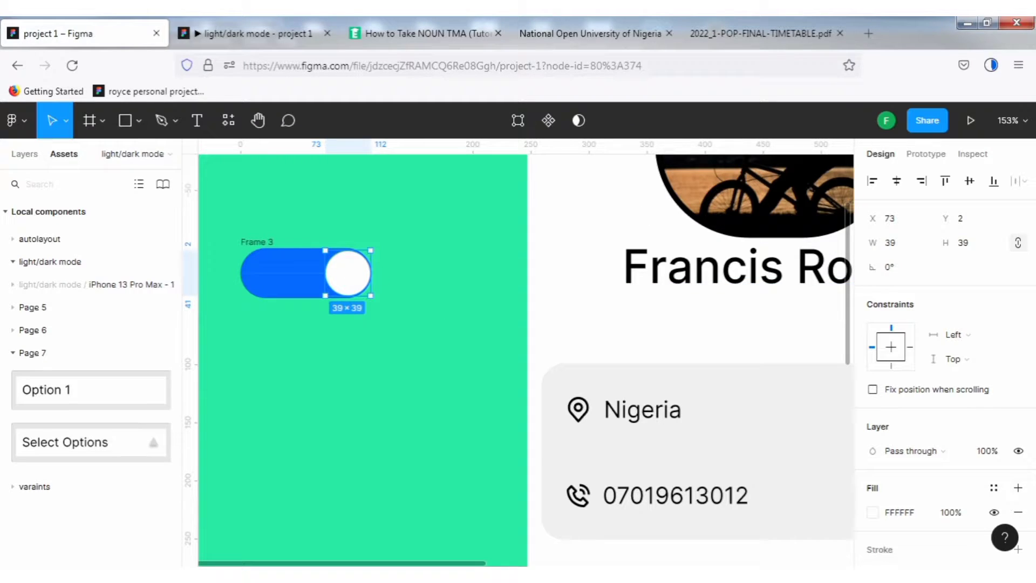
Add two drop shadow effects to the circle knob.
{"action": "scroll", "coordinate": [899, 513], "scroll_direction": "down", "scroll_amount": 3}
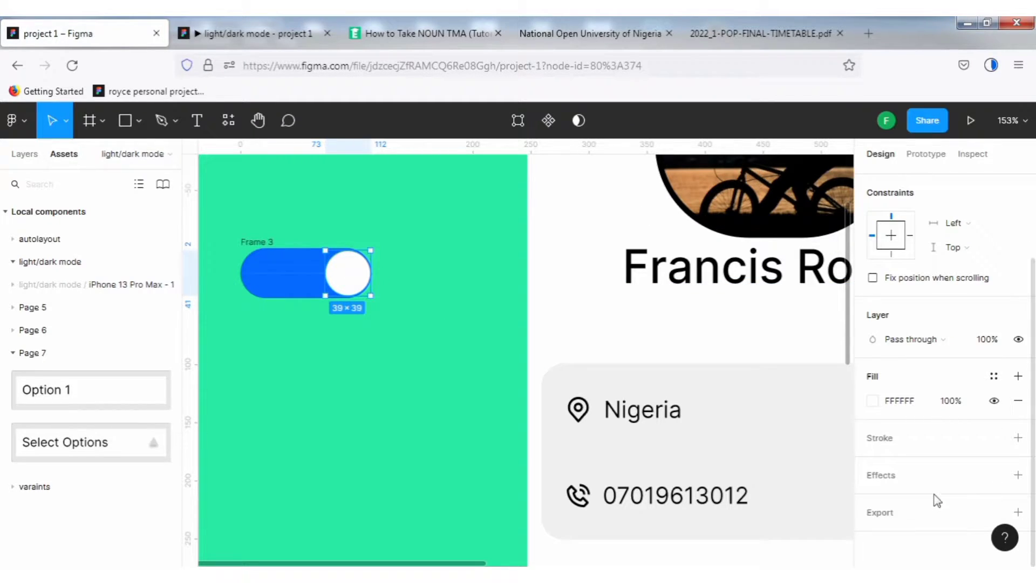
{"action": "left_click", "coordinate": [1018, 475]}
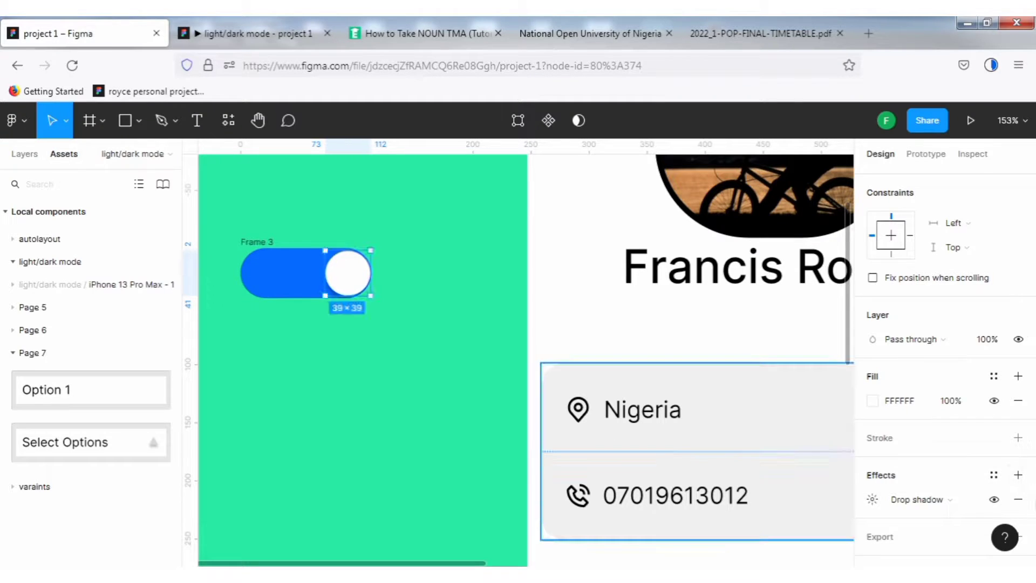
{"action": "left_click", "coordinate": [1018, 475]}
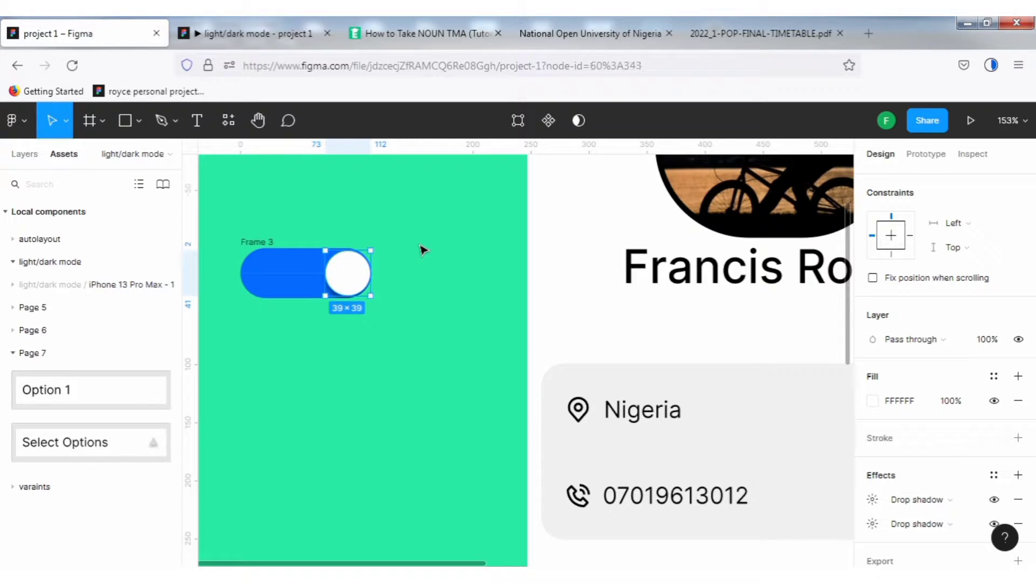
{"action": "left_click", "coordinate": [412, 263]}
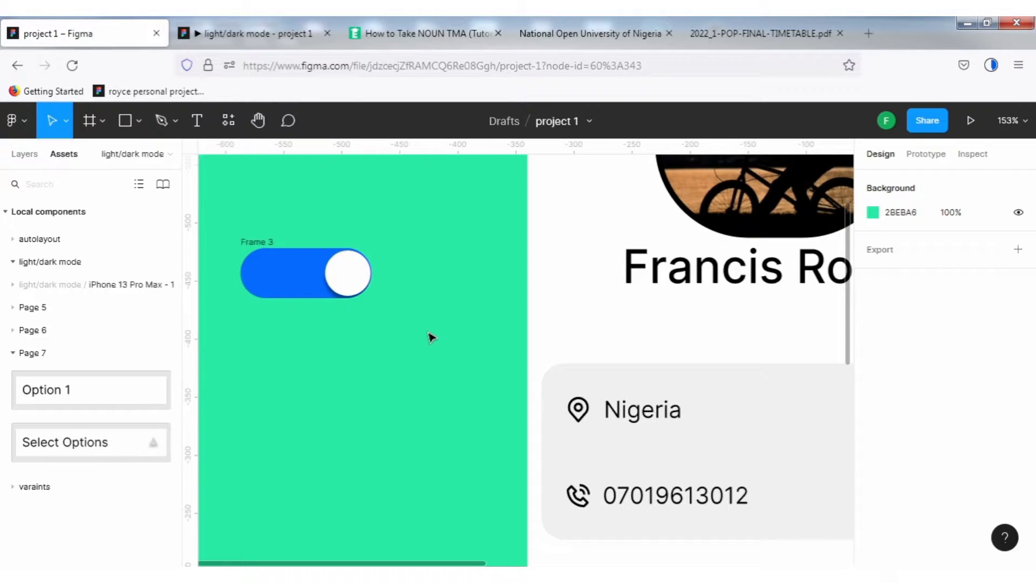
Add the text "ON" inside the left part of the blue toggle.
{"action": "key", "text": "t"}
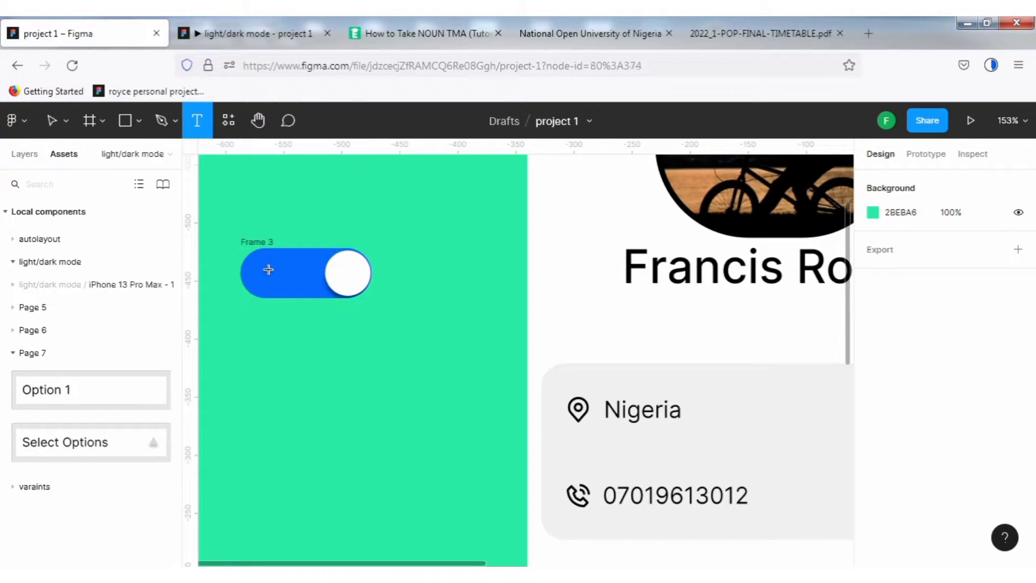
{"action": "left_click", "coordinate": [271, 271]}
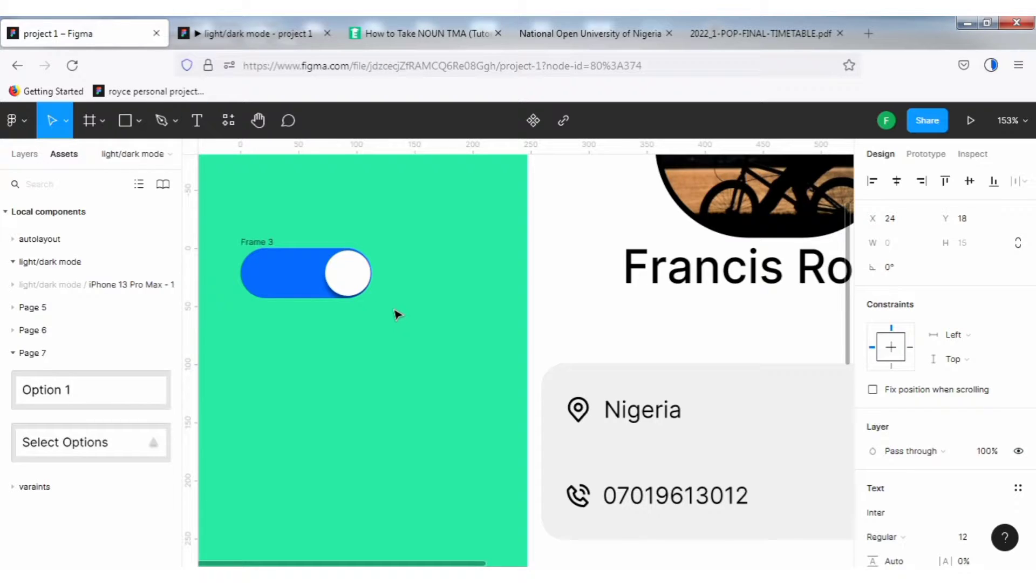
{"action": "type", "text": "ON"}
{"action": "key", "text": "Escape"}
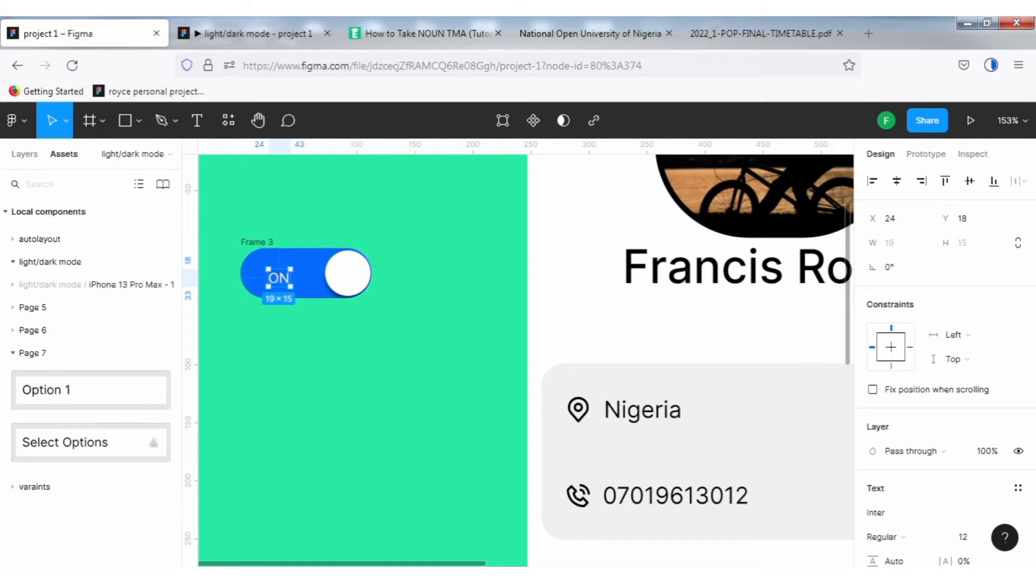
Set the ON label's font size to 20.
{"action": "scroll", "coordinate": [908, 520], "scroll_direction": "down", "scroll_amount": 5}
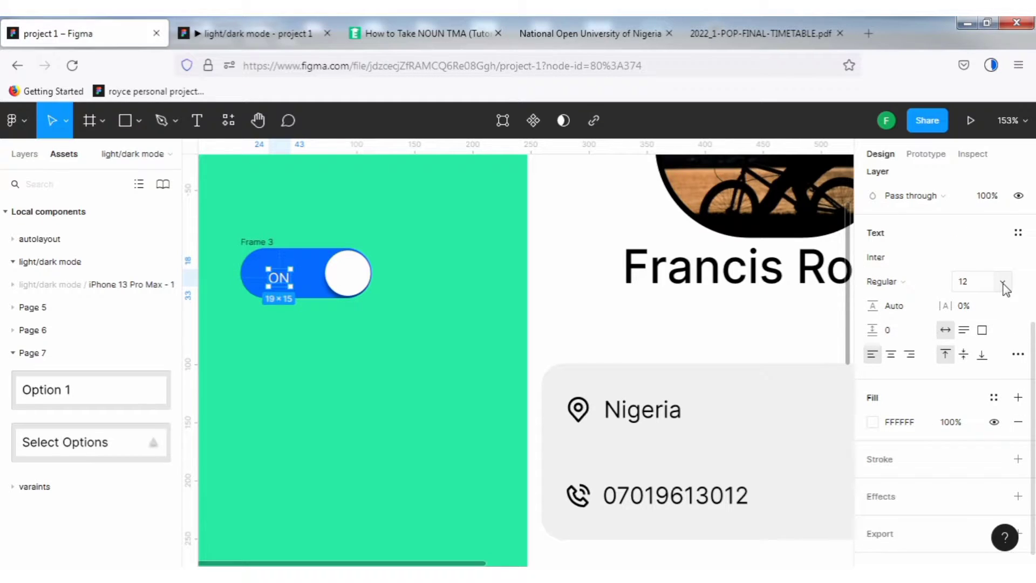
{"action": "left_click", "coordinate": [1002, 284]}
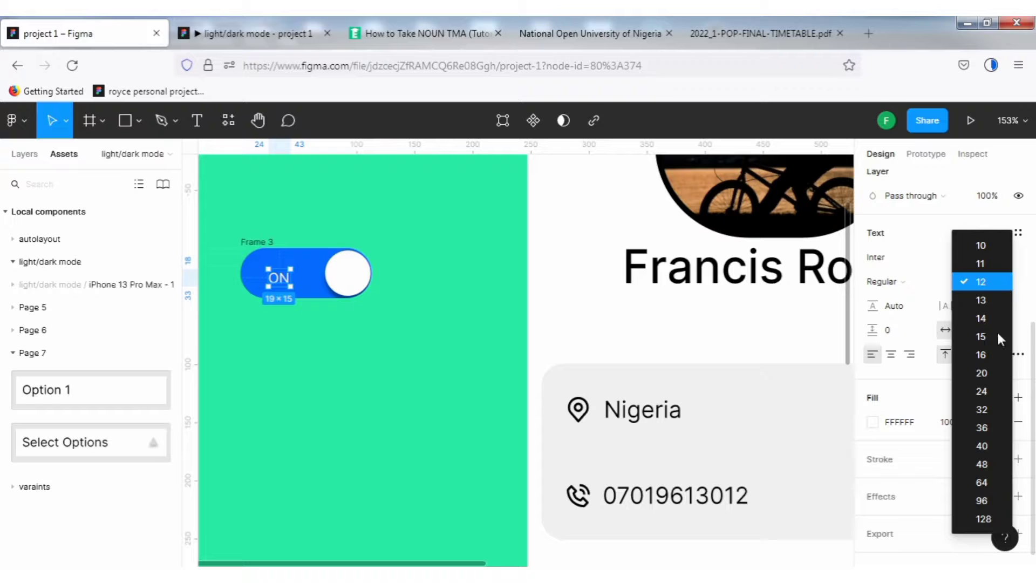
{"action": "left_click", "coordinate": [988, 374]}
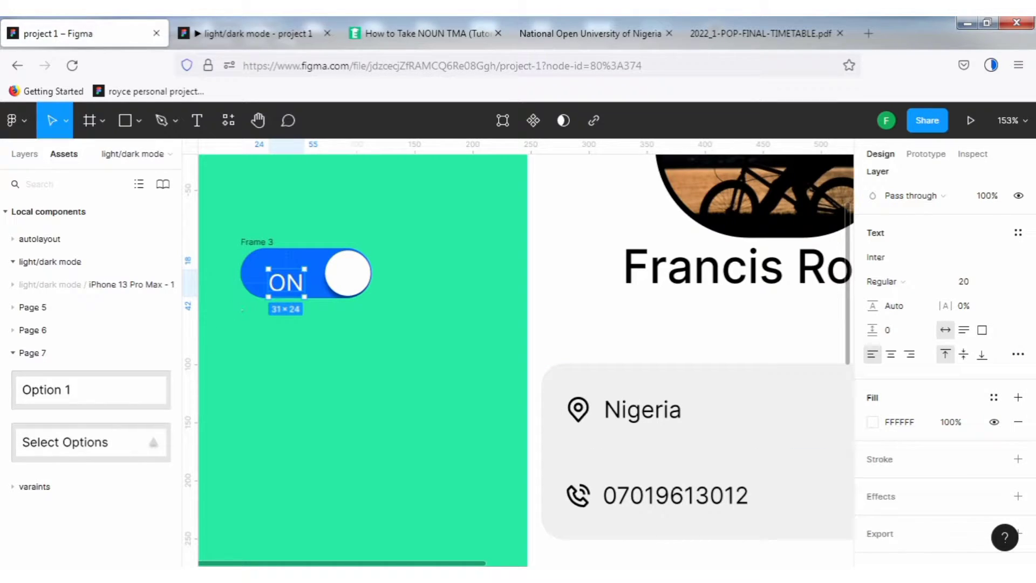
Move the ON label closer to the left end of the blue toggle.
{"action": "left_click_drag", "start_coordinate": [295, 285], "coordinate": [275, 273]}
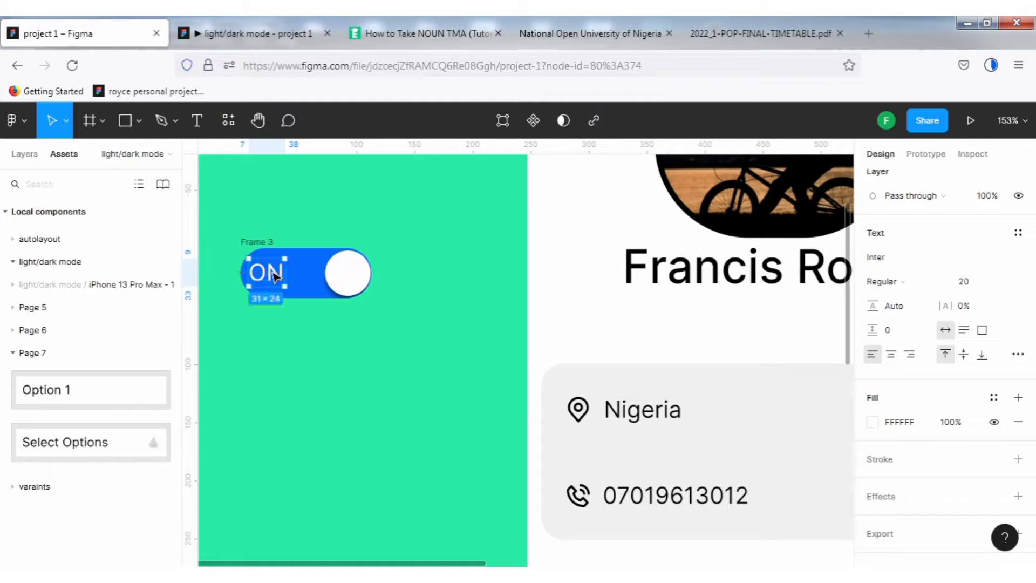
{"action": "left_click", "coordinate": [426, 239]}
{"action": "left_click_drag", "start_coordinate": [226, 219], "coordinate": [429, 343]}
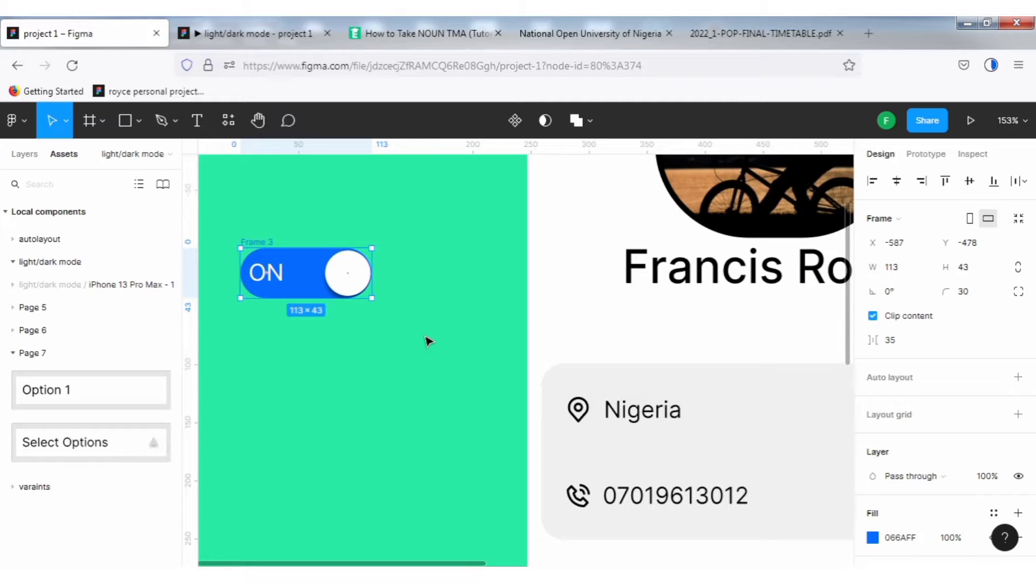
{"action": "left_click", "coordinate": [356, 211]}
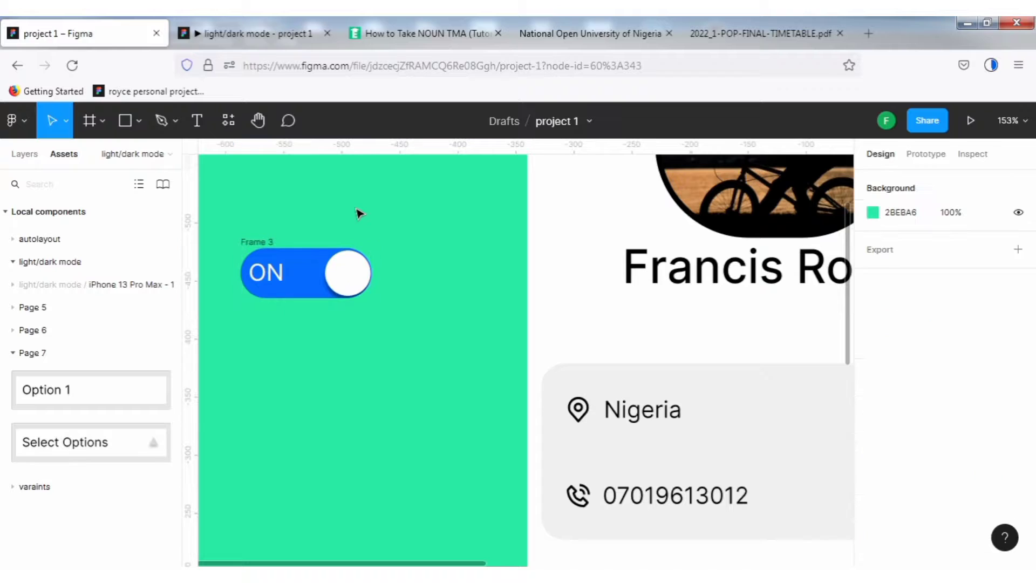
Rename the toggle frame to "ON".
{"action": "left_click", "coordinate": [259, 244]}
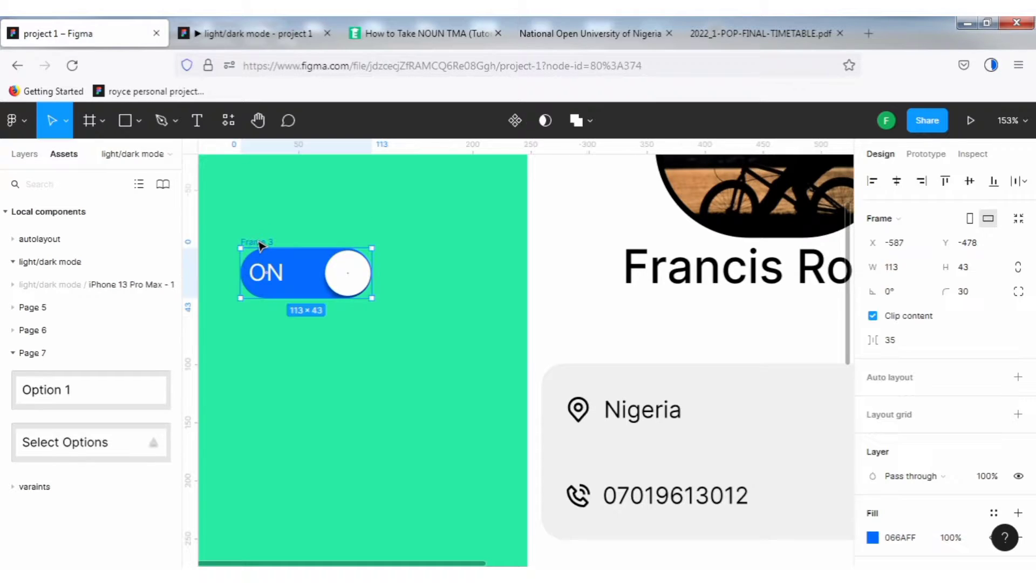
{"action": "double_click", "coordinate": [258, 242]}
{"action": "type", "text": "ON"}
{"action": "left_click", "coordinate": [329, 204]}
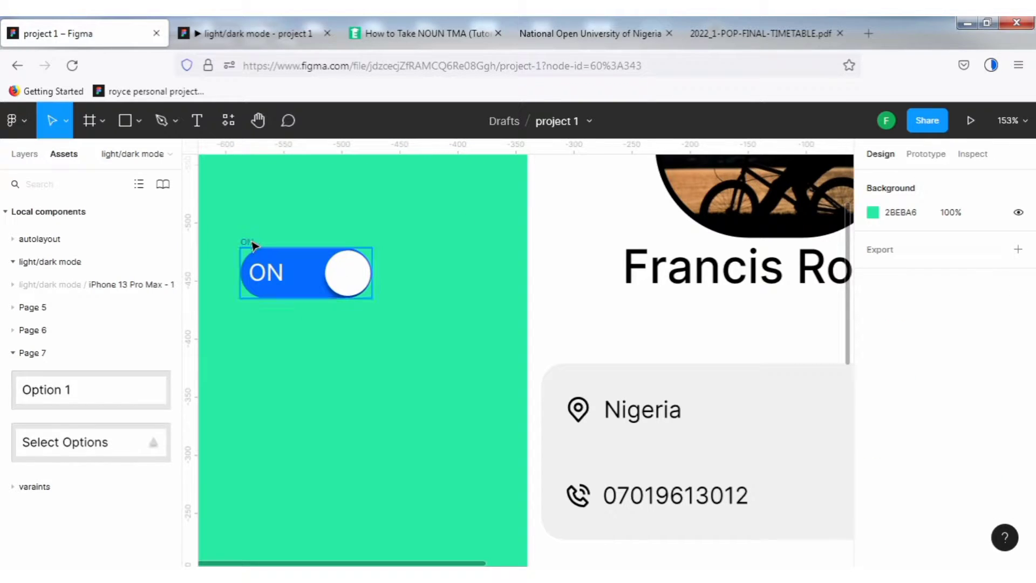
Duplicate the toggle below the original and move the copy's white knob to its left end.
{"action": "left_click", "coordinate": [299, 283]}
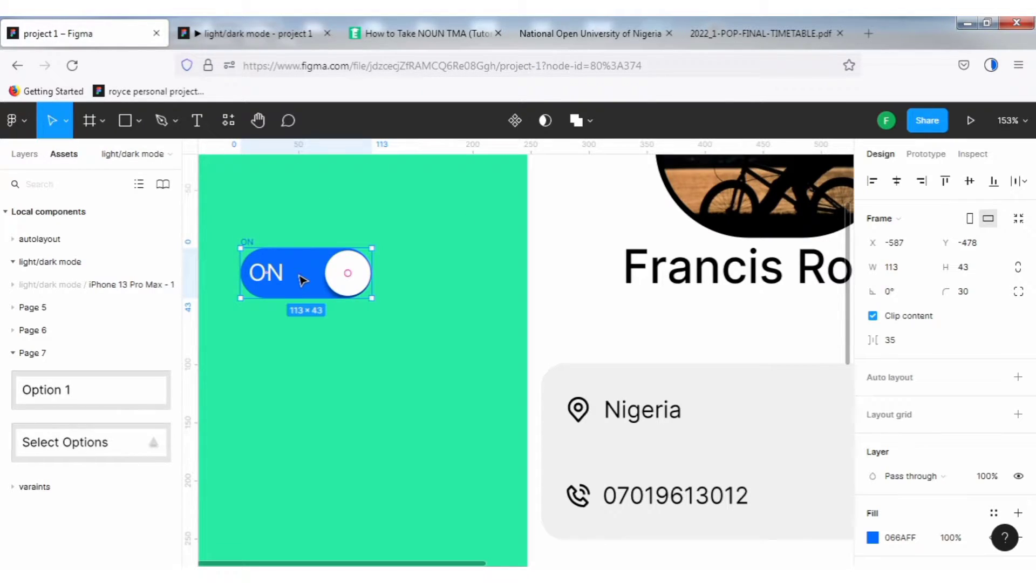
{"action": "left_click_drag", "start_coordinate": [302, 279], "coordinate": [303, 371]}
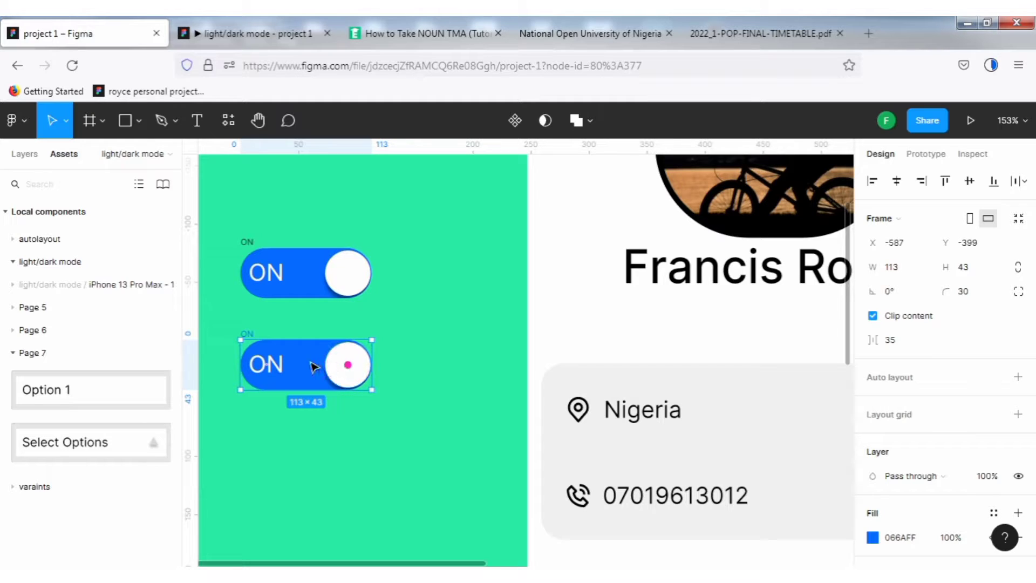
{"action": "left_click_drag", "start_coordinate": [351, 369], "coordinate": [273, 366]}
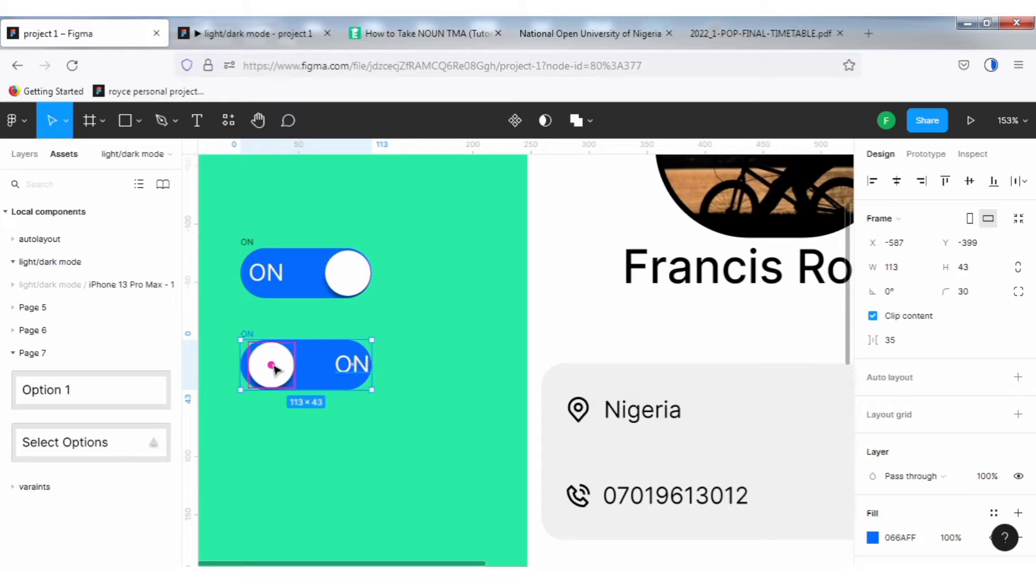
{"action": "mouse_move", "coordinate": [274, 367]}
{"action": "left_mouse_down"}
{"action": "mouse_move", "coordinate": [261, 366]}
{"action": "mouse_move", "coordinate": [270, 367]}
{"action": "left_mouse_up"}
Change the copy's label text to "OFF" and shift it slightly left inside the toggle.
{"action": "left_click", "coordinate": [358, 365]}
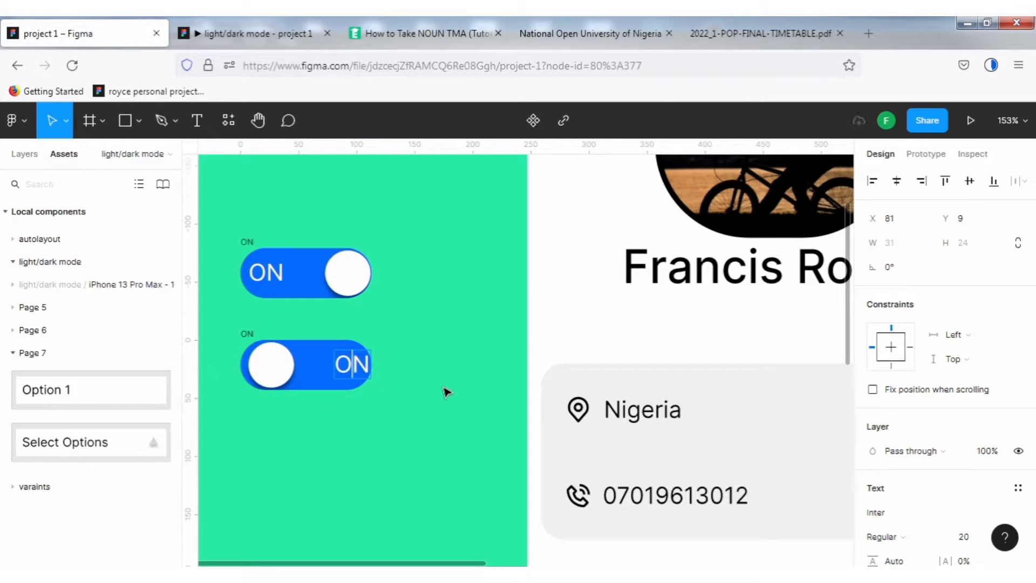
{"action": "double_click", "coordinate": [359, 361]}
{"action": "type", "text": "OFF"}
{"action": "key", "text": "Escape"}
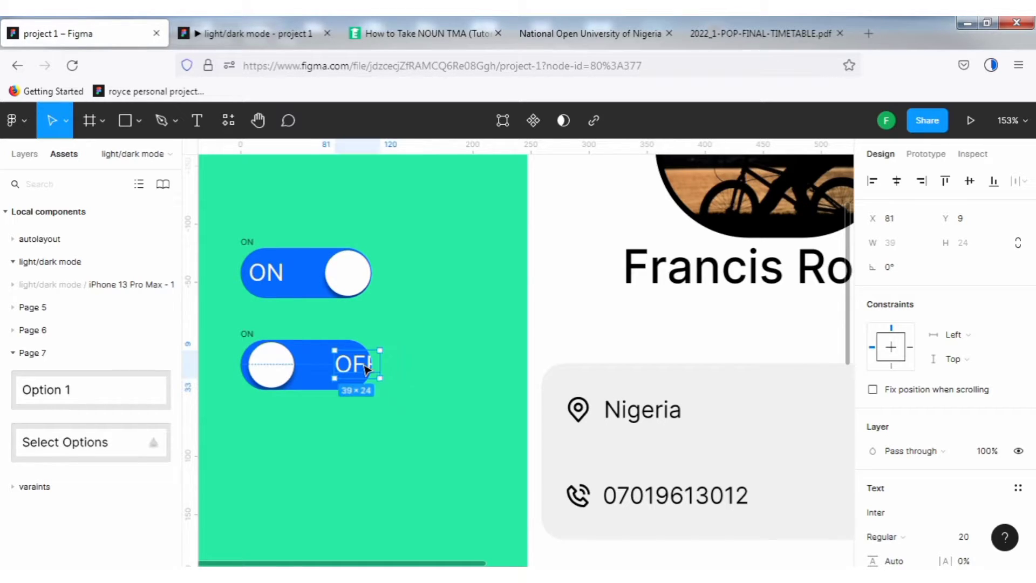
{"action": "left_click_drag", "start_coordinate": [365, 369], "coordinate": [345, 369]}
{"action": "left_click_drag", "start_coordinate": [345, 365], "coordinate": [346, 365]}
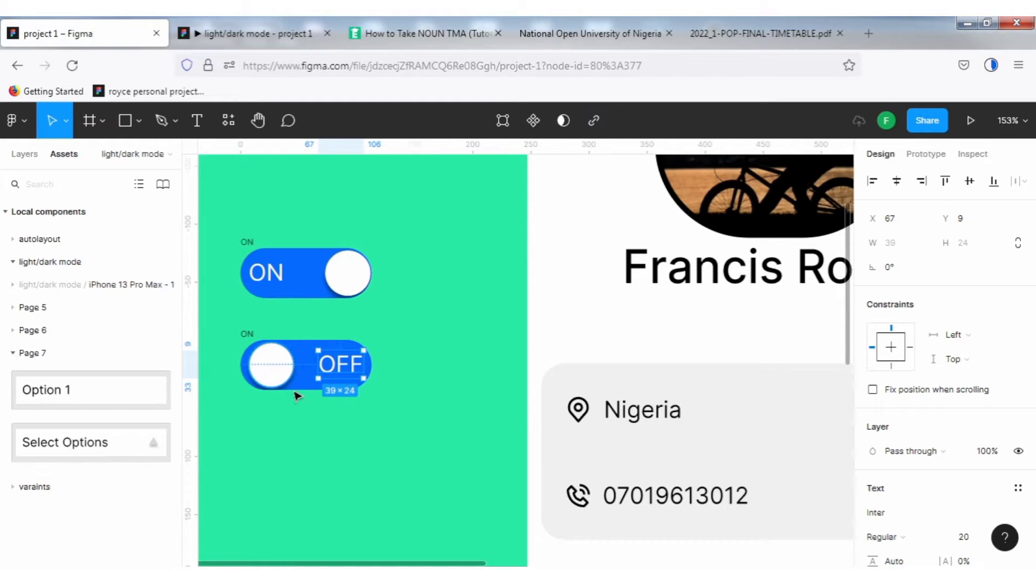
Nudge the copy's knob 5 px left so it sits at x 1.
{"action": "left_click", "coordinate": [278, 375]}
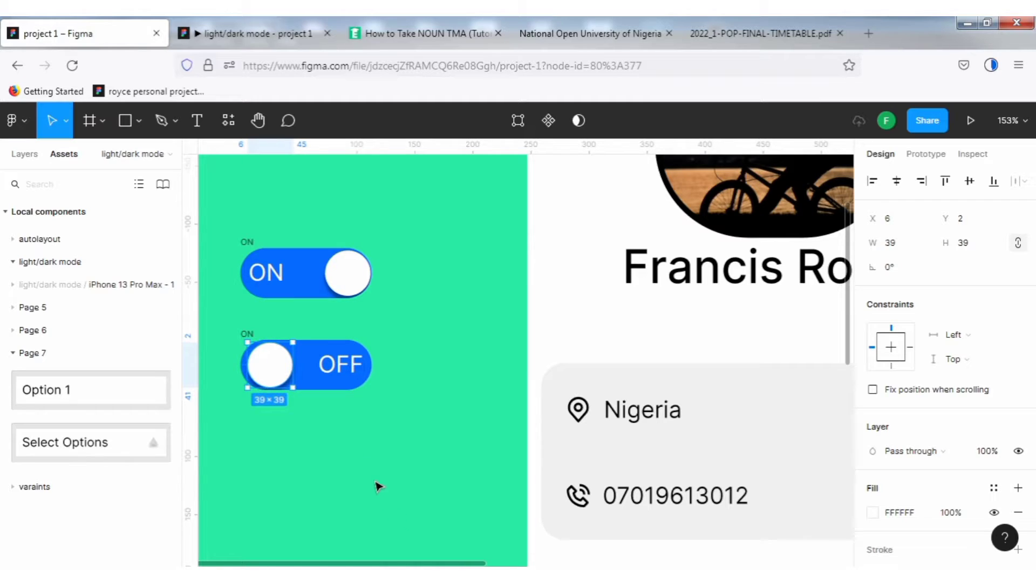
{"action": "key", "text": "Left"}
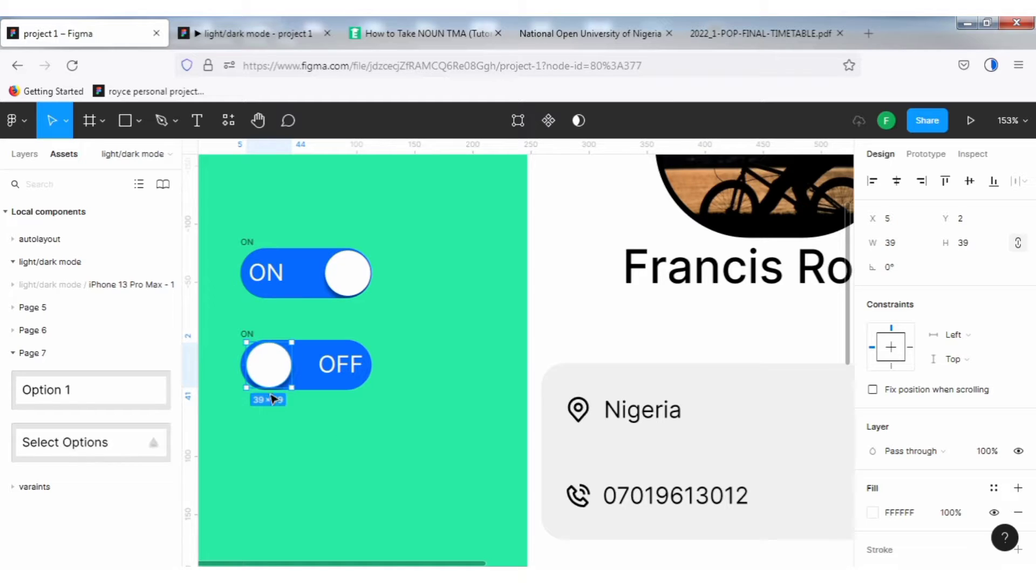
{"action": "key", "text": "Left"}
{"action": "key", "text": "Left"}
{"action": "key", "text": "Left"}
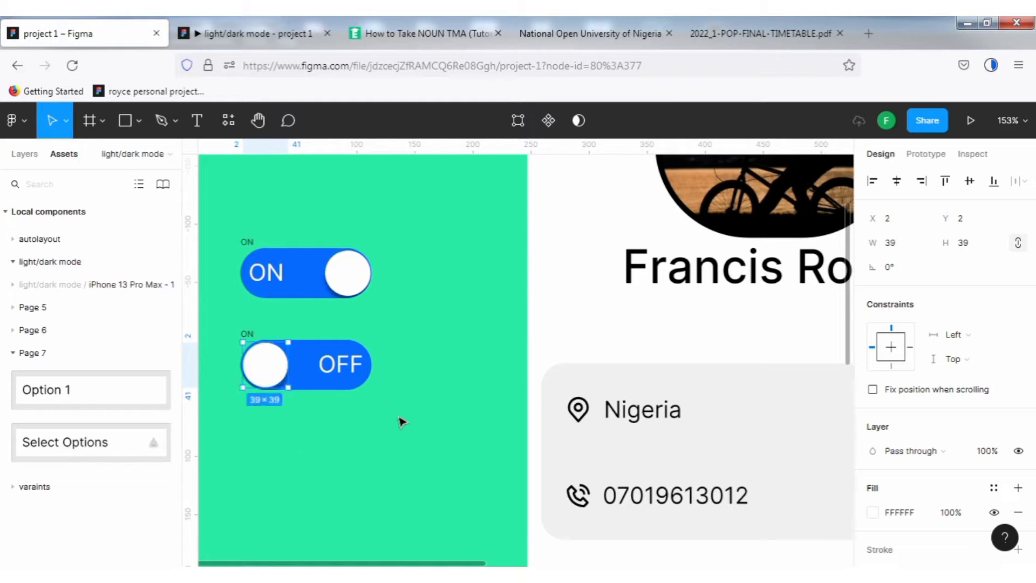
{"action": "key", "text": "Left"}
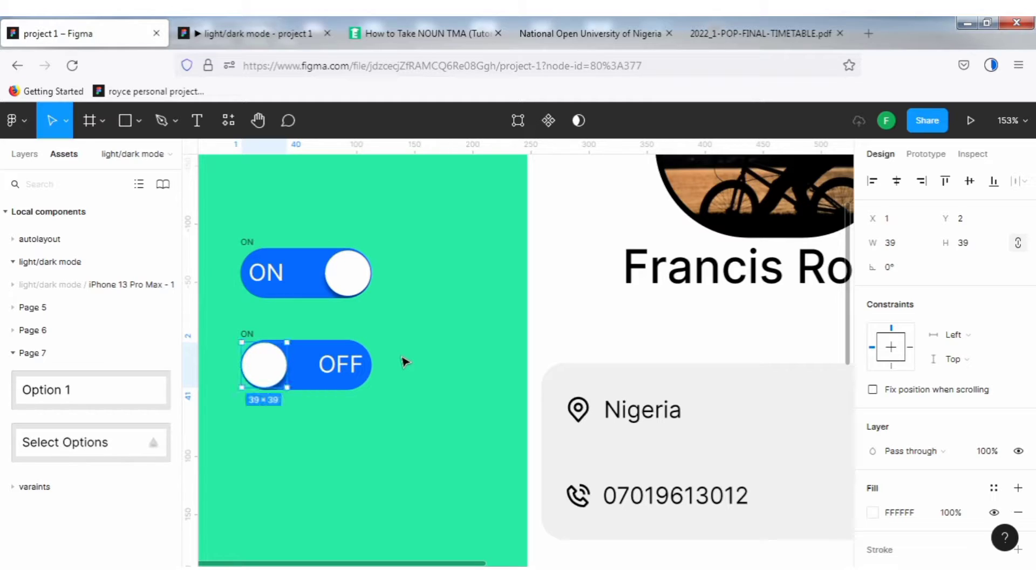
{"action": "left_click", "coordinate": [408, 360]}
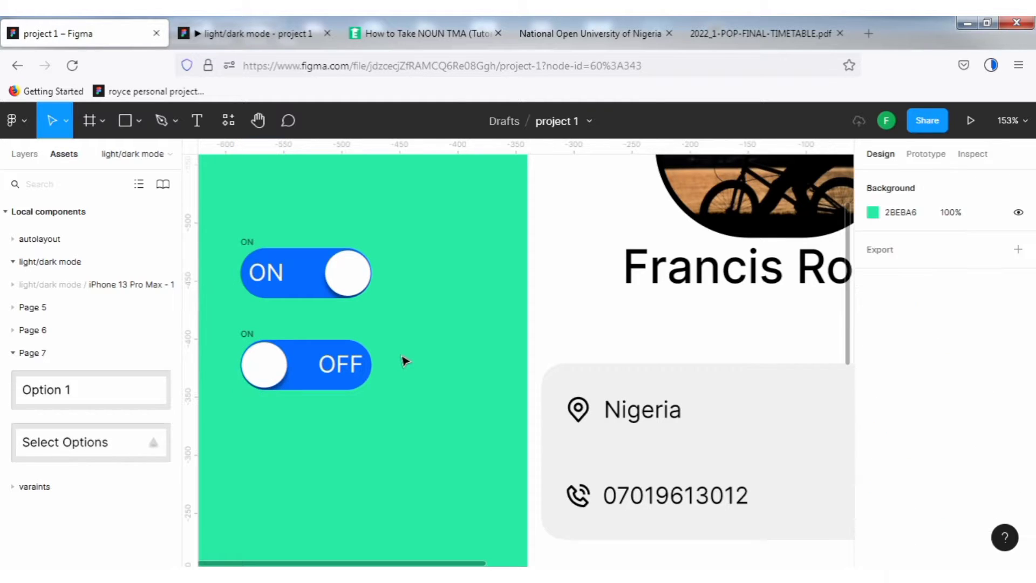
Rename the copied toggle frame to "OFF".
{"action": "left_click", "coordinate": [249, 337]}
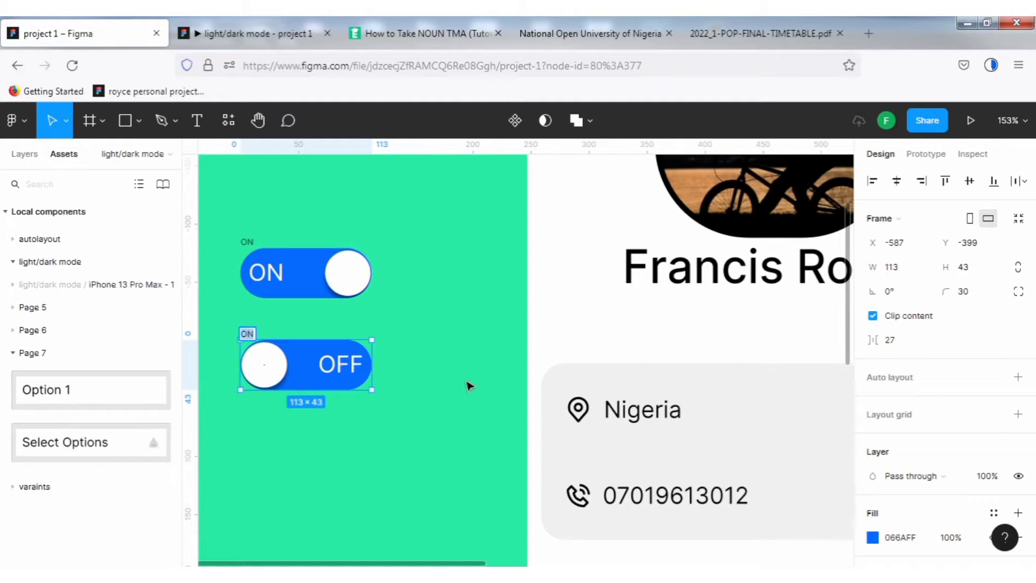
{"action": "type", "text": "OFF"}
{"action": "left_click", "coordinate": [421, 354]}
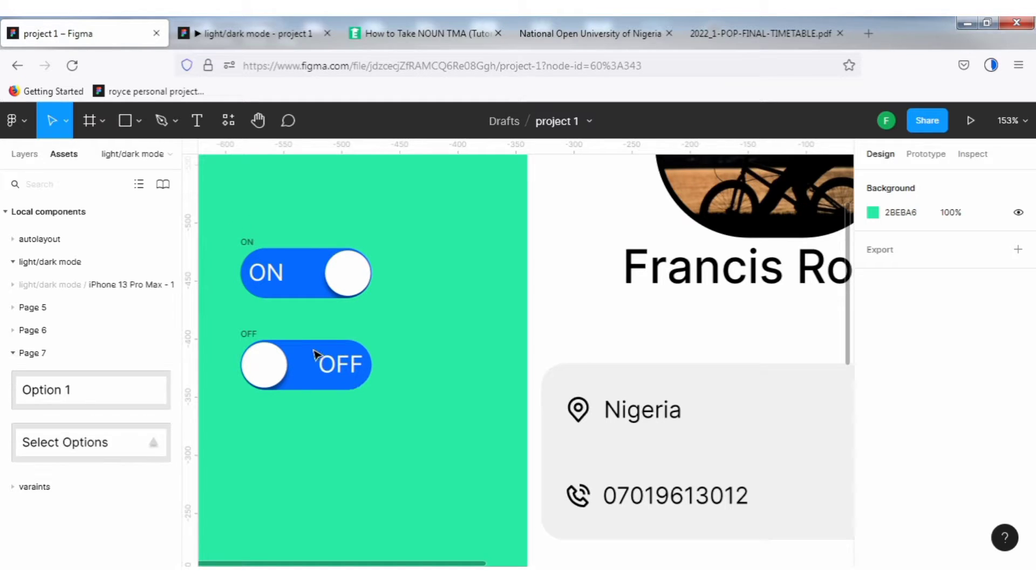
Set the OFF toggle's background fill to grey D9D9D9 with the eyedropper.
{"action": "left_click", "coordinate": [255, 336]}
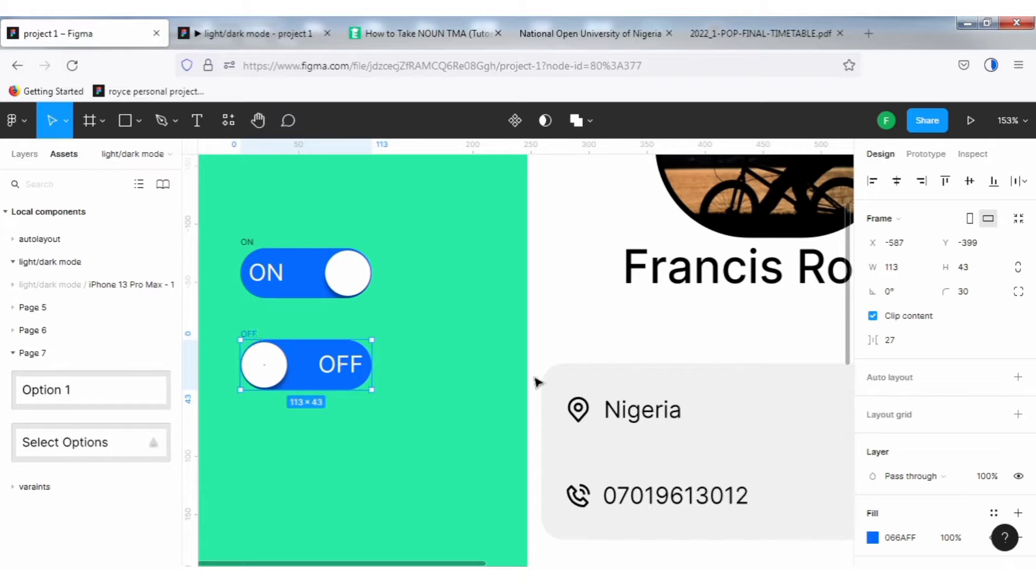
{"action": "left_click", "coordinate": [873, 538]}
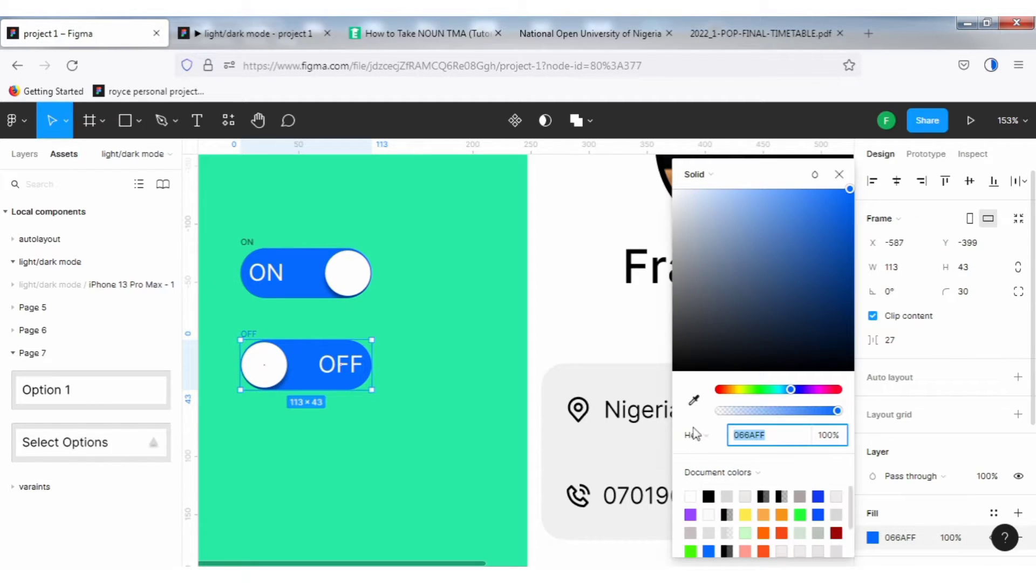
{"action": "left_click", "coordinate": [694, 399]}
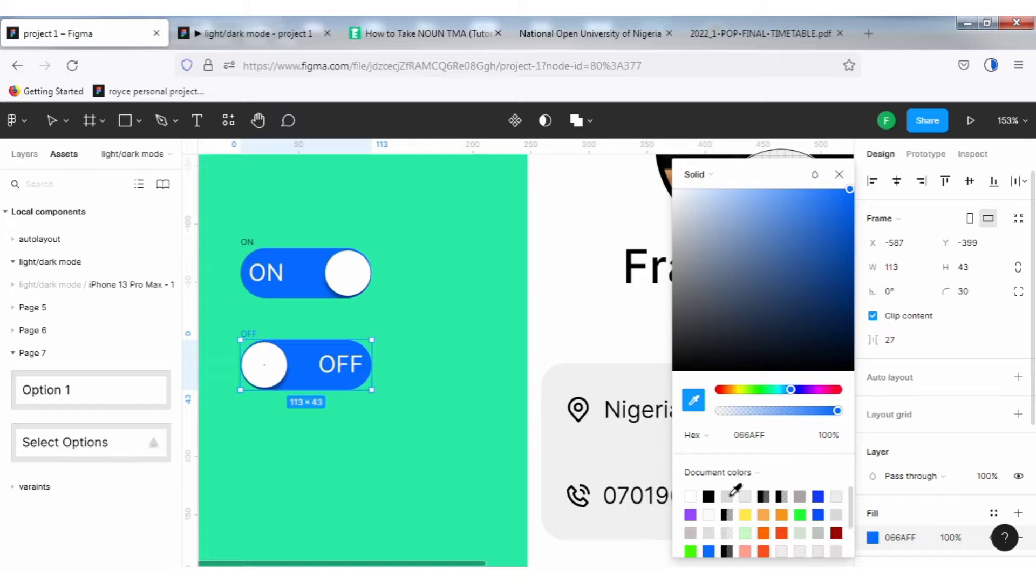
{"action": "left_click", "coordinate": [729, 494]}
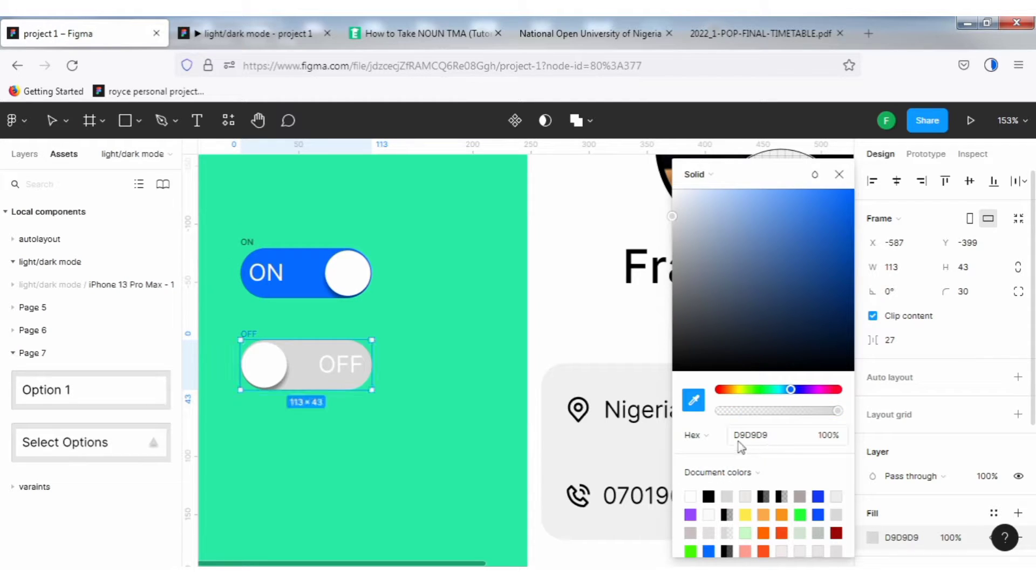
{"action": "left_click", "coordinate": [840, 174]}
{"action": "key", "text": "Escape"}
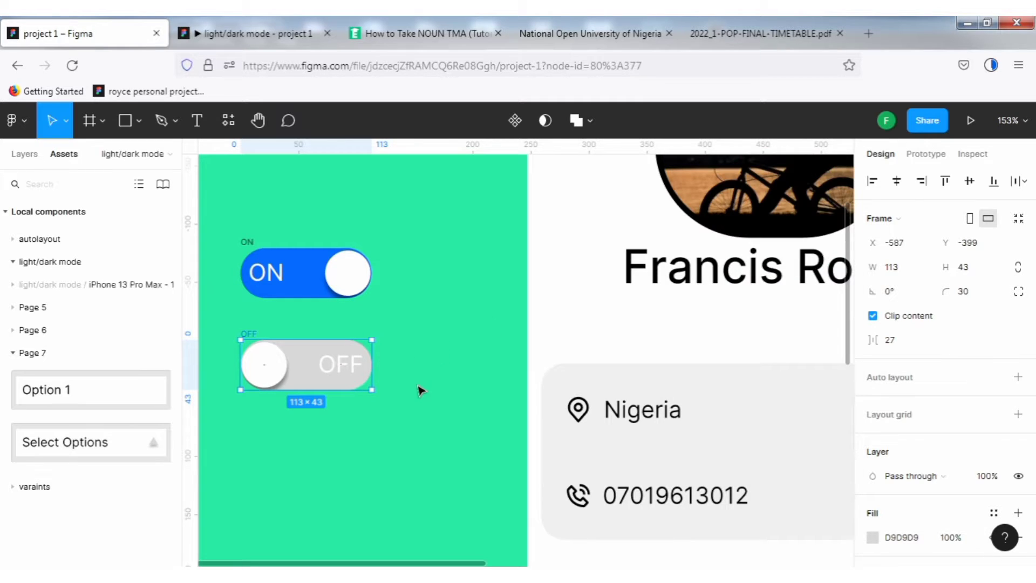
Set the OFF label's text colour to black 000000 using the eyedropper.
{"action": "double_click", "coordinate": [344, 372]}
{"action": "double_click", "coordinate": [345, 373]}
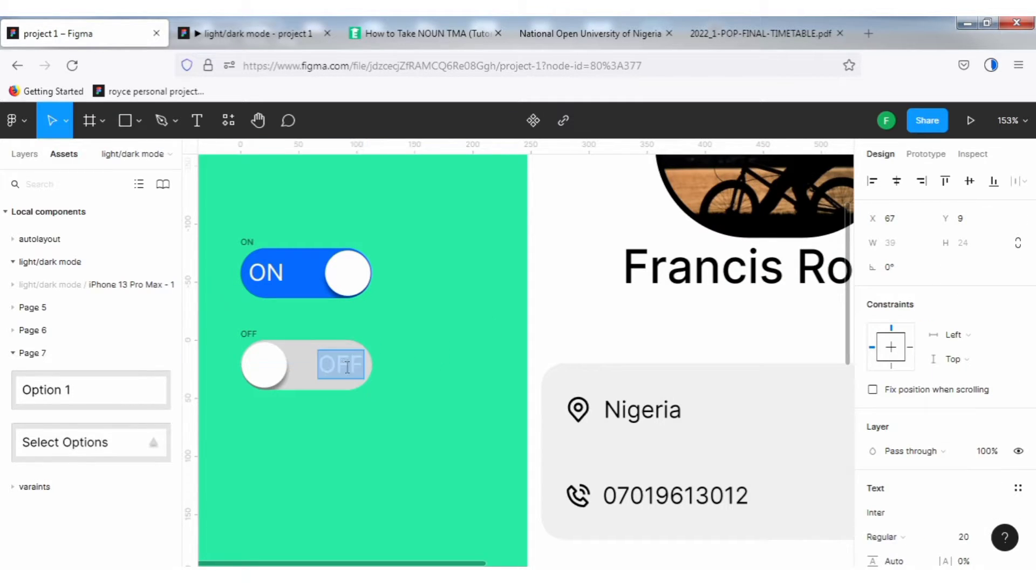
{"action": "scroll", "coordinate": [917, 526], "scroll_direction": "down", "scroll_amount": 3}
{"action": "scroll", "coordinate": [897, 529], "scroll_direction": "down", "scroll_amount": 2}
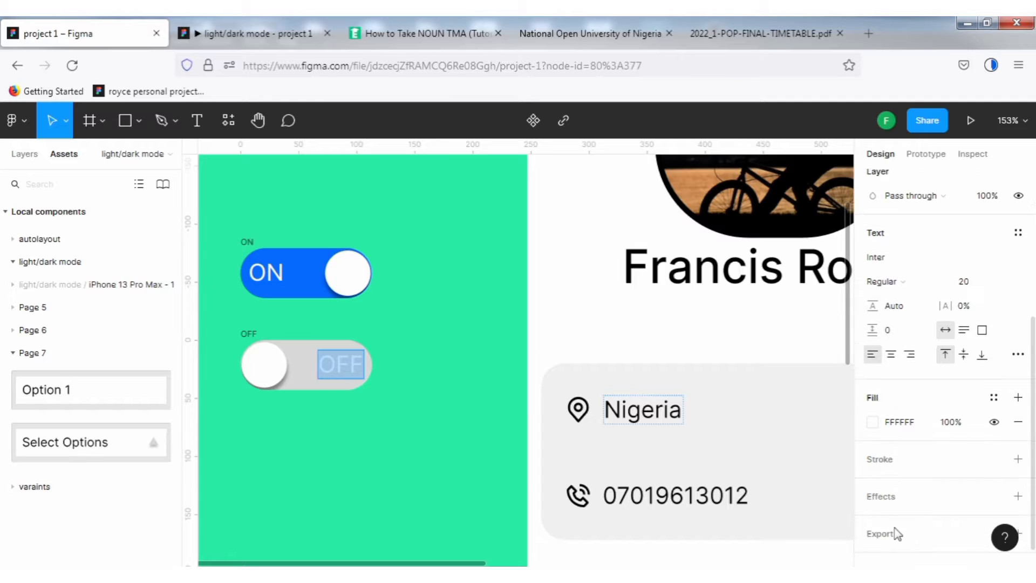
{"action": "left_click", "coordinate": [872, 422]}
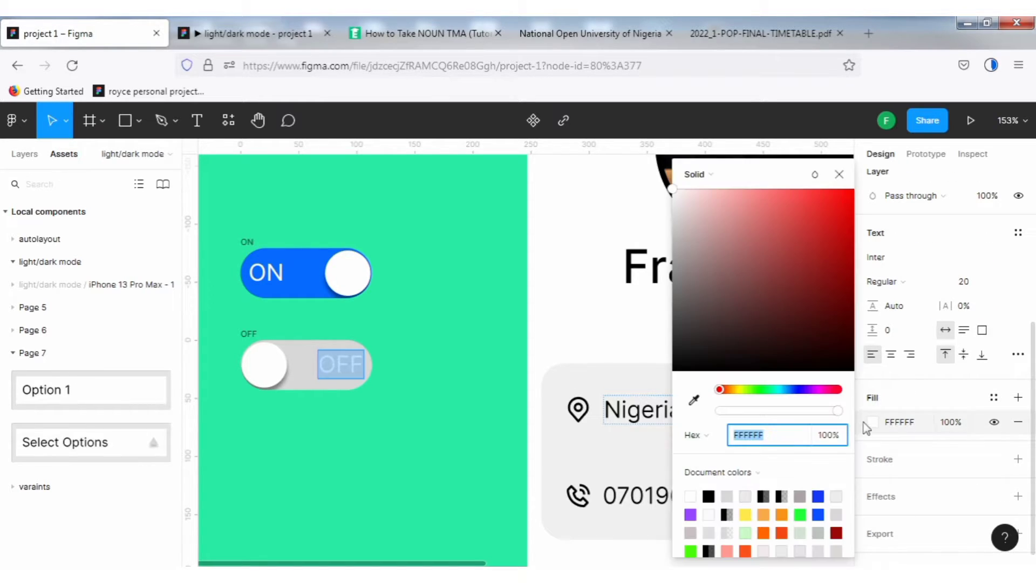
{"action": "left_click", "coordinate": [693, 399]}
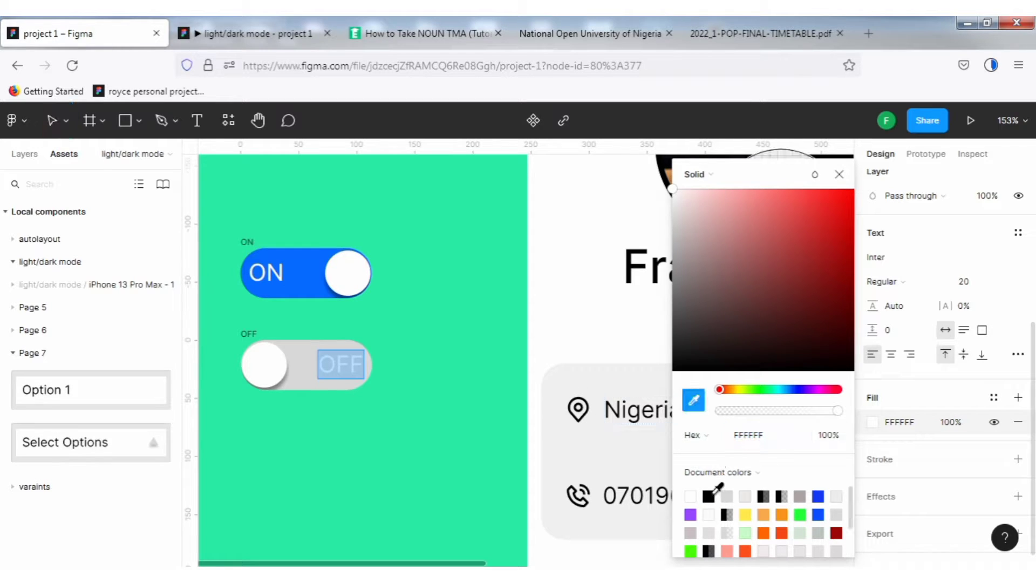
{"action": "left_click", "coordinate": [710, 495]}
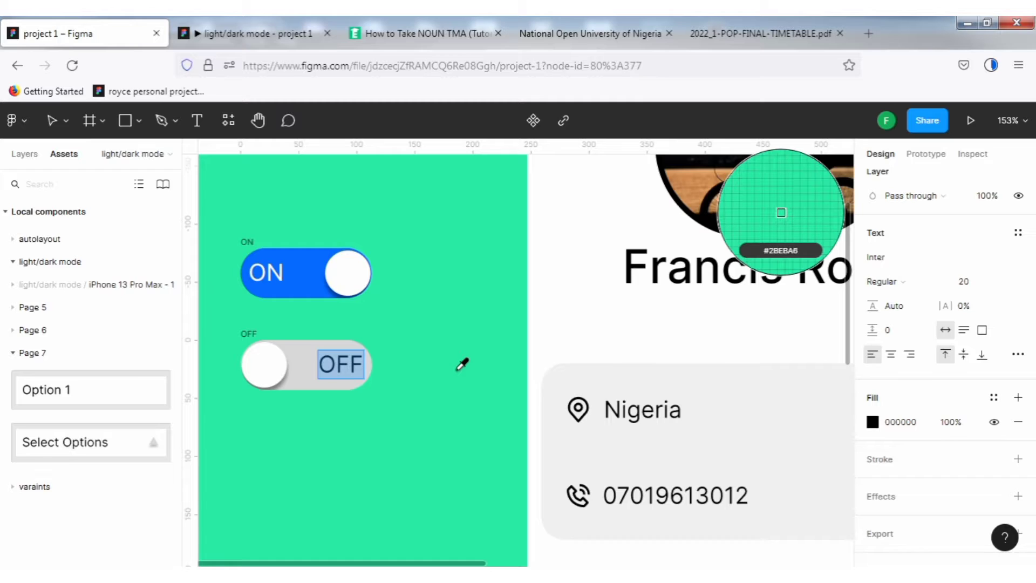
{"action": "type", "text": "V"}
{"action": "key", "text": "ctrl+z"}
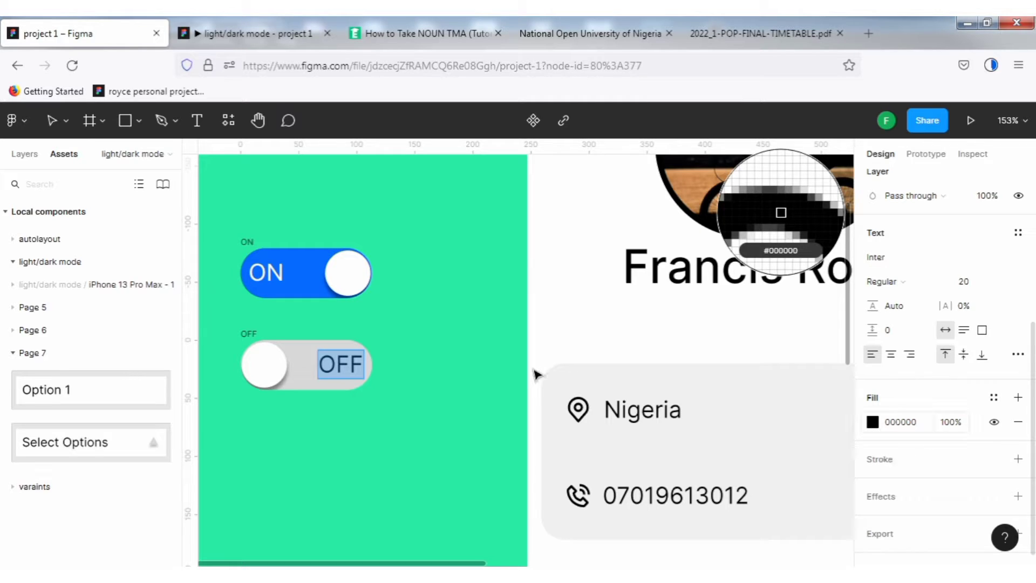
{"action": "left_click", "coordinate": [51, 122]}
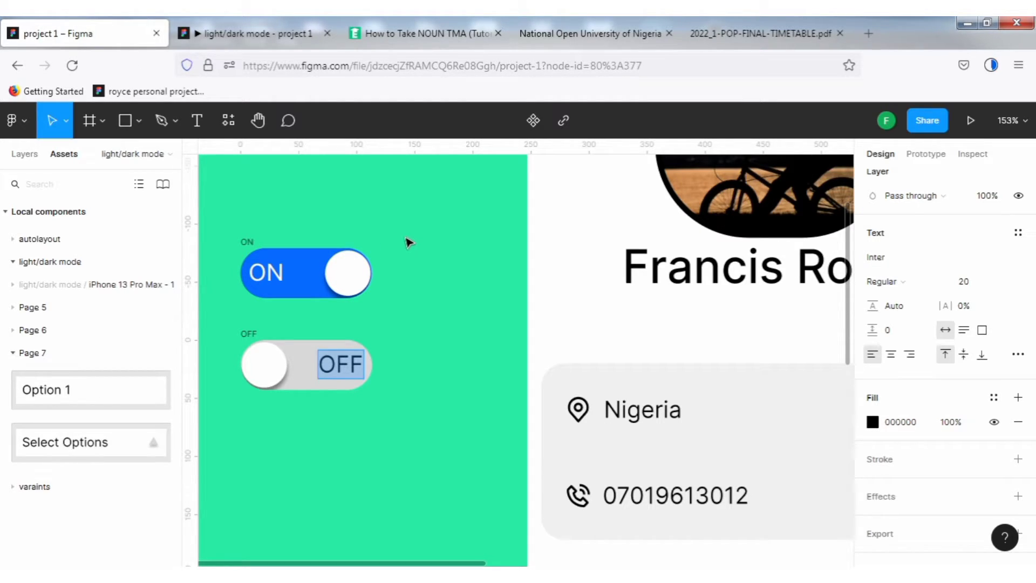
{"action": "key", "text": "Escape"}
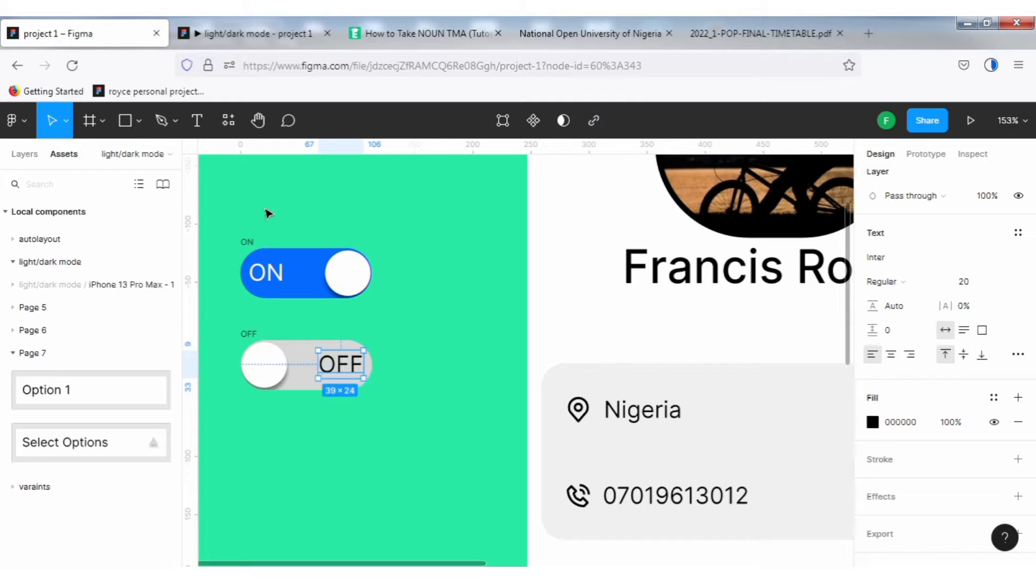
{"action": "left_click", "coordinate": [350, 222]}
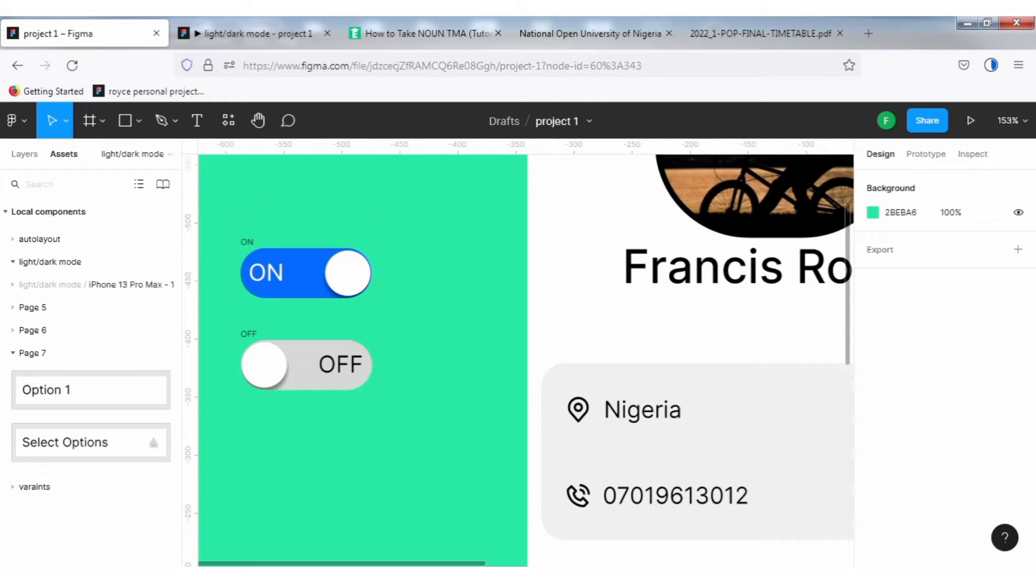
Select both the ON and OFF toggle frames and combine them into a component set.
{"action": "left_click", "coordinate": [25, 155]}
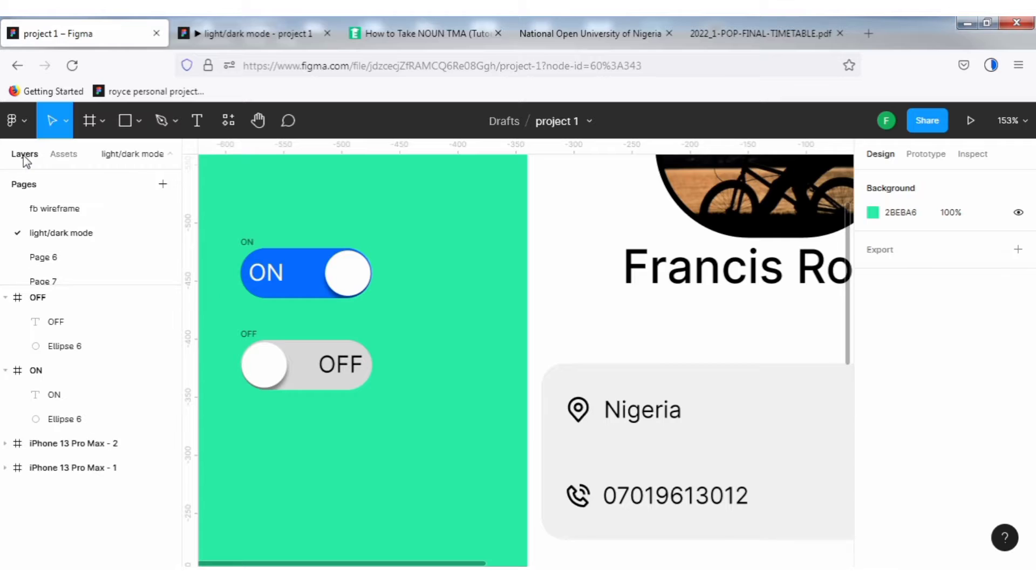
{"action": "mouse_move", "coordinate": [228, 209]}
{"action": "left_mouse_down"}
{"action": "mouse_move", "coordinate": [338, 274]}
{"action": "mouse_move", "coordinate": [394, 348]}
{"action": "mouse_move", "coordinate": [440, 459]}
{"action": "left_mouse_up"}
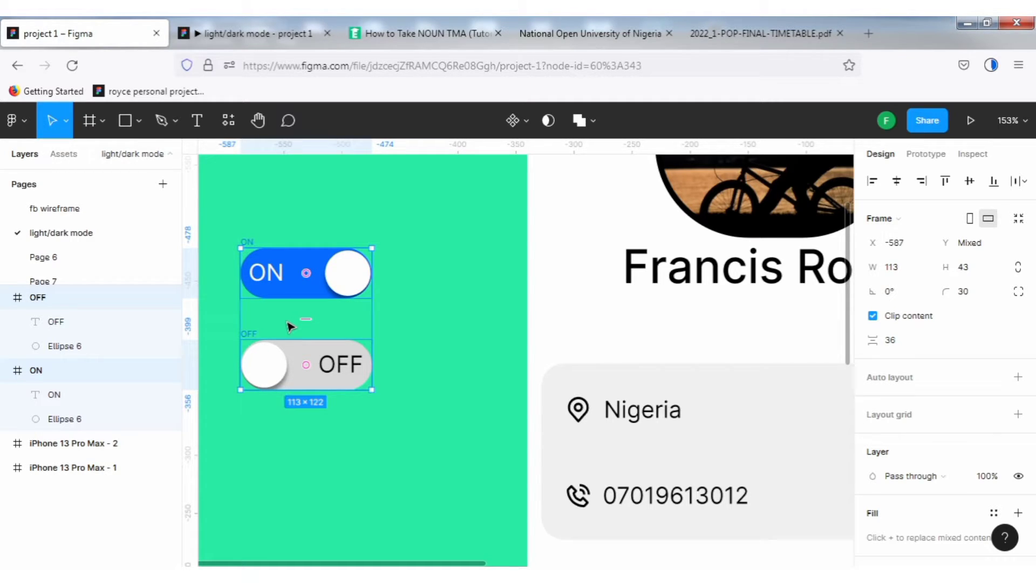
{"action": "left_click", "coordinate": [524, 122]}
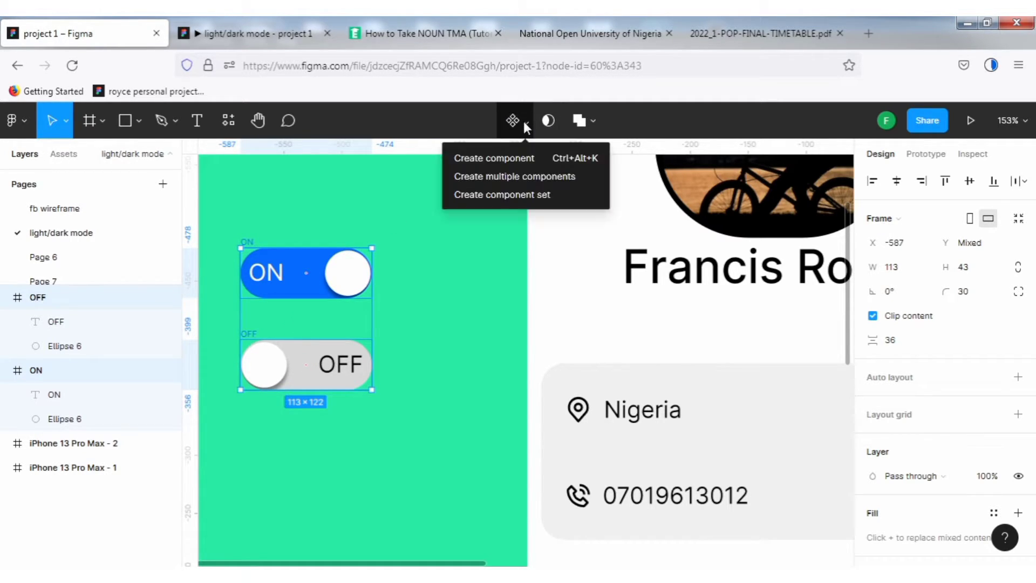
{"action": "left_click", "coordinate": [505, 194]}
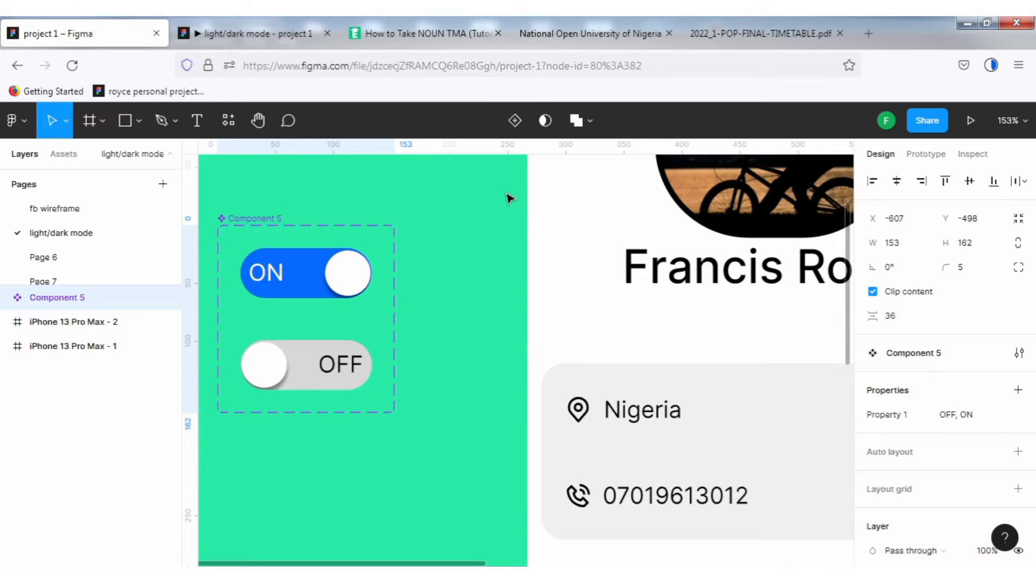
Place an instance of the toggle component from the assets and test switching its Property 1 between ON and OFF.
{"action": "left_click", "coordinate": [62, 154]}
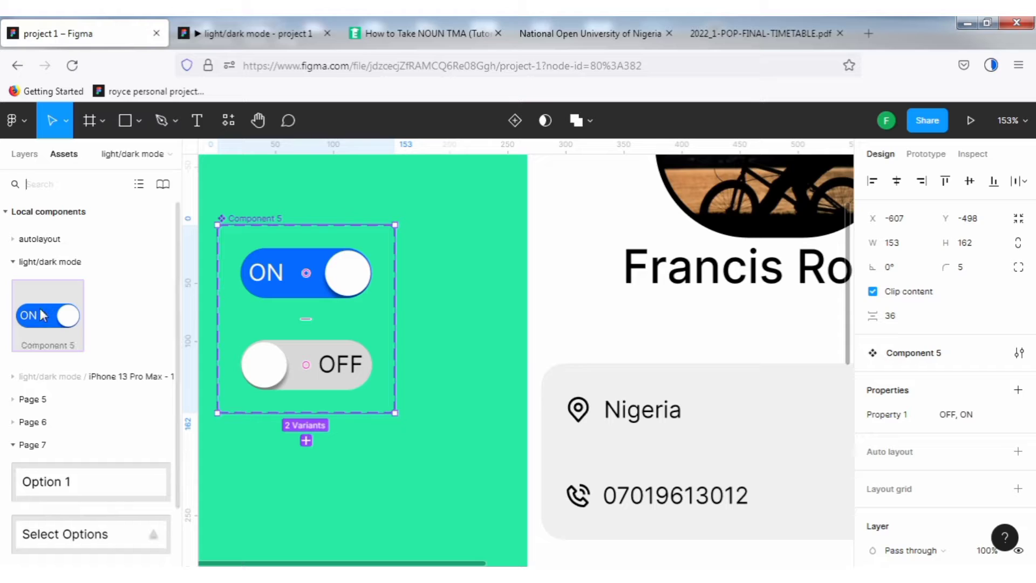
{"action": "left_click_drag", "start_coordinate": [365, 463], "coordinate": [366, 468]}
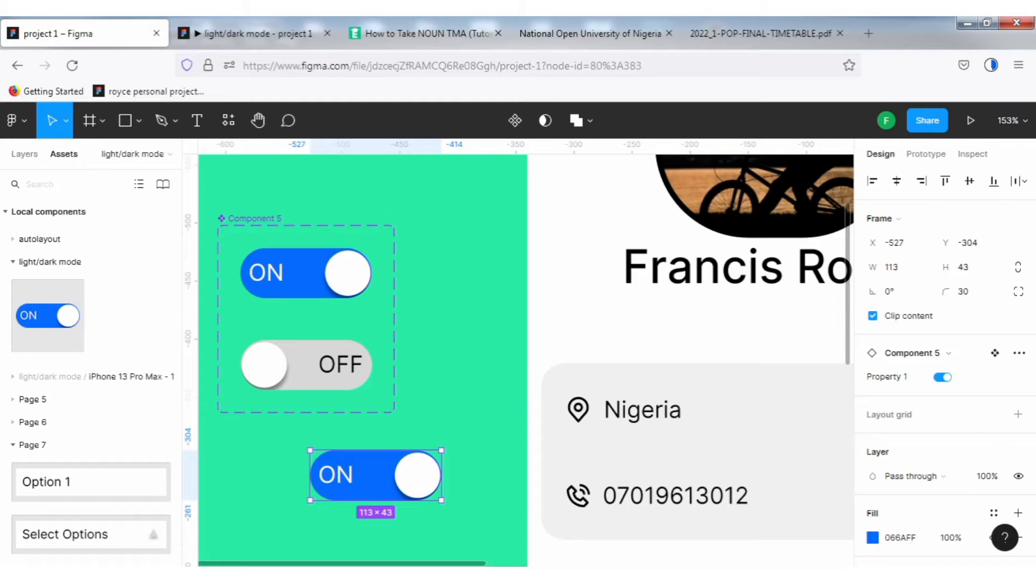
{"action": "left_click", "coordinate": [940, 379]}
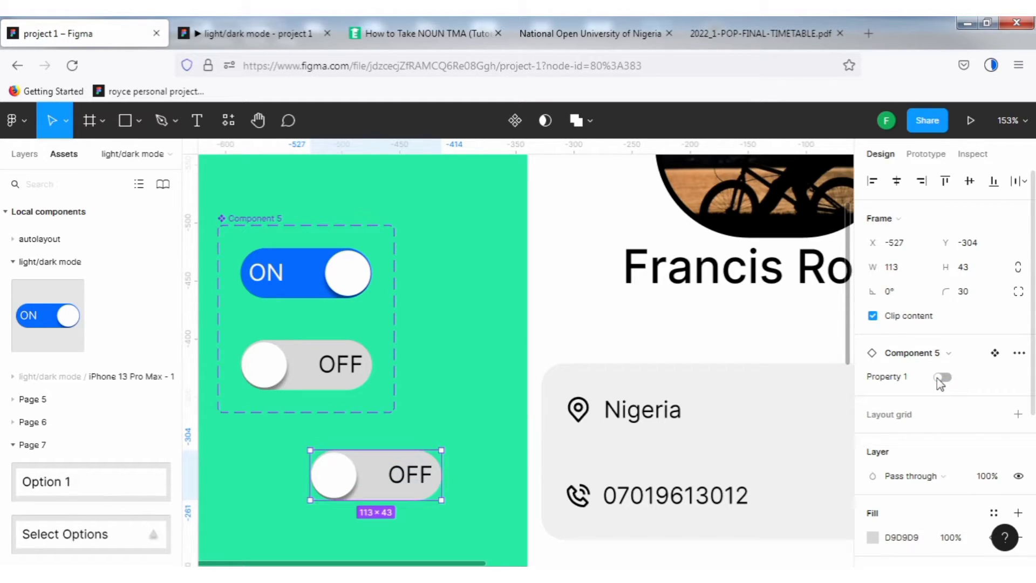
{"action": "left_click", "coordinate": [946, 379]}
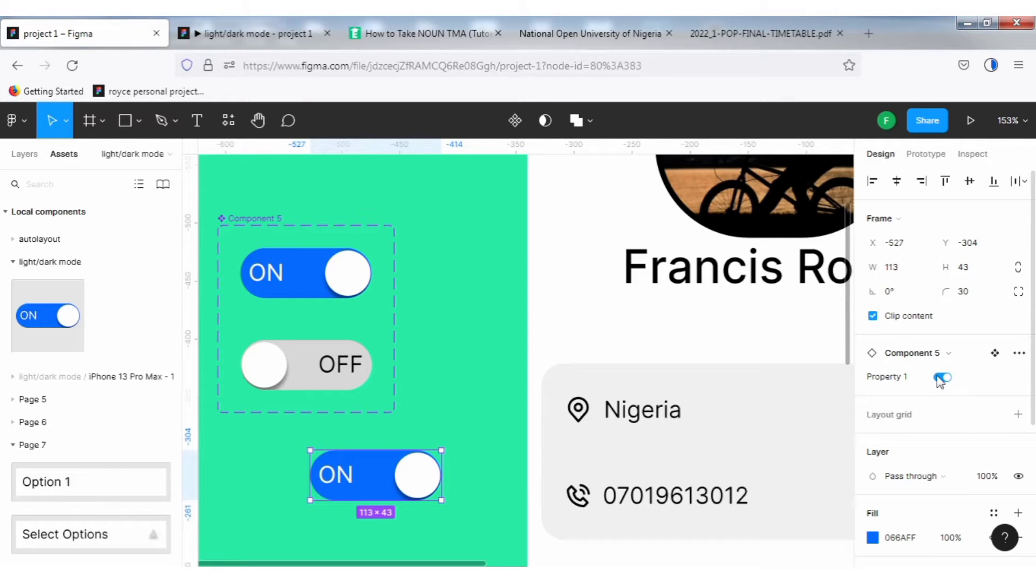
{"action": "left_click", "coordinate": [940, 378]}
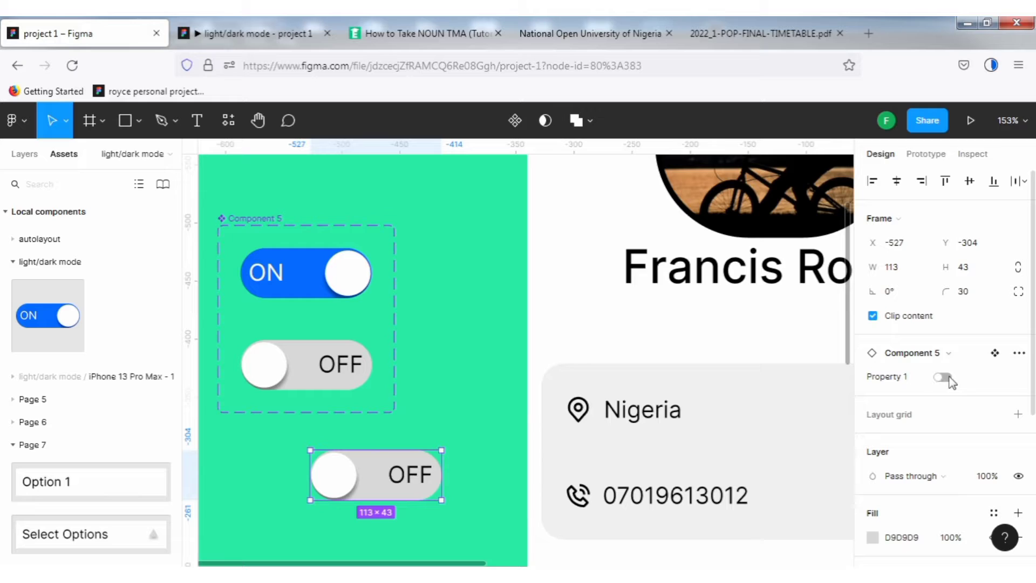
{"action": "left_click", "coordinate": [949, 381]}
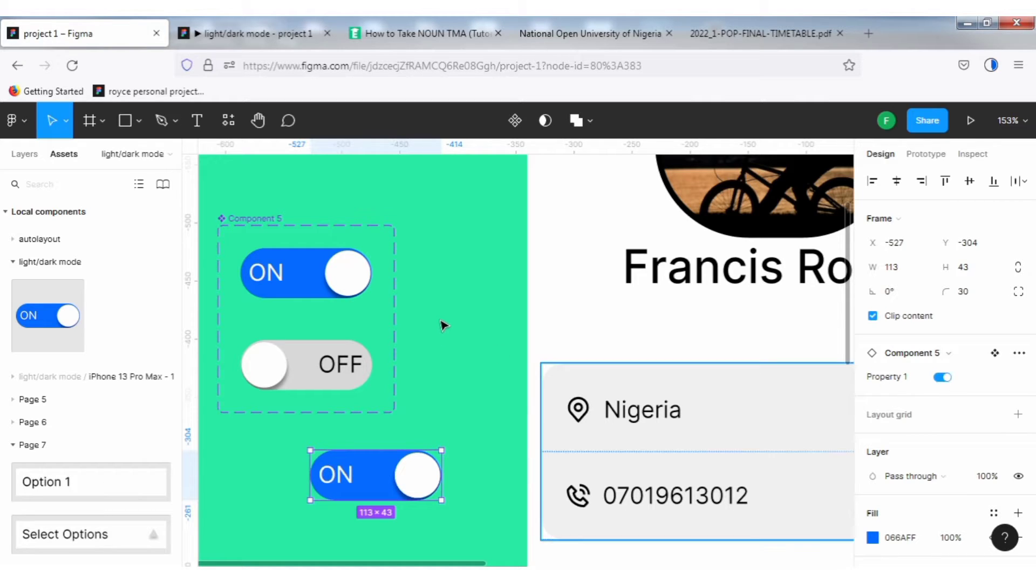
Move the toggle instance to the top right corner of the light profile screen and switch it to OFF.
{"action": "scroll", "coordinate": [444, 318], "scroll_direction": "down", "scroll_amount": 1}
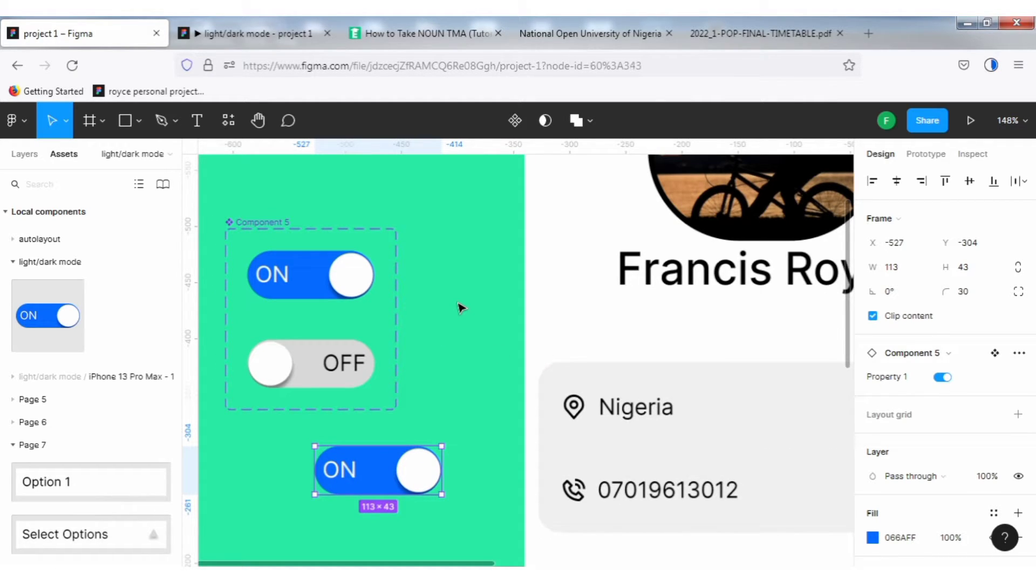
{"action": "key", "text": "Escape"}
{"action": "key", "text": "shift+1"}
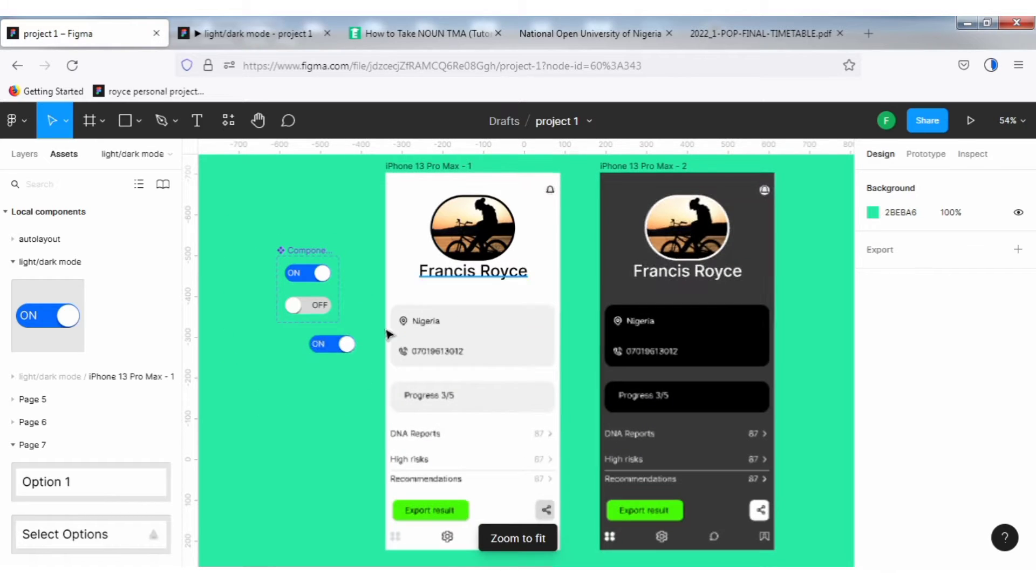
{"action": "left_click", "coordinate": [323, 346]}
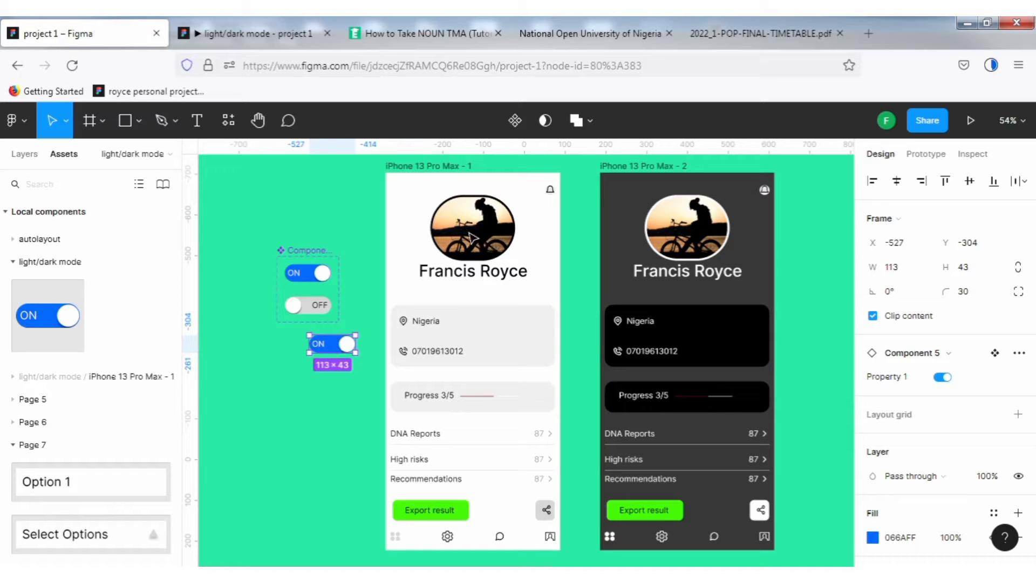
{"action": "left_click_drag", "start_coordinate": [334, 348], "coordinate": [473, 236]}
{"action": "mouse_move", "coordinate": [510, 197]}
{"action": "left_mouse_down"}
{"action": "mouse_move", "coordinate": [526, 190]}
{"action": "mouse_move", "coordinate": [515, 191]}
{"action": "left_mouse_up"}
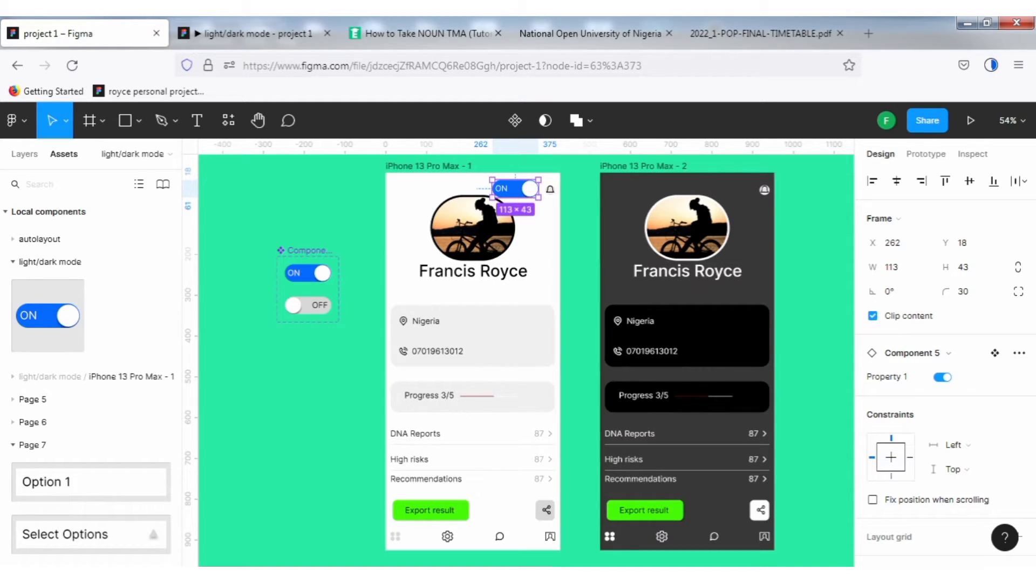
{"action": "left_click", "coordinate": [942, 378]}
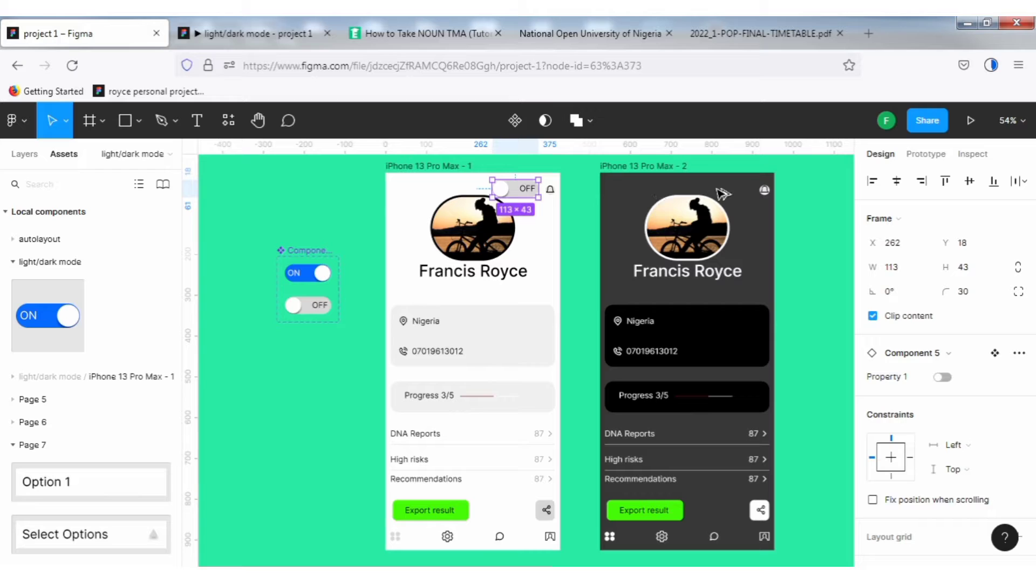
Place a copy of the OFF toggle at the top right corner of the dark profile screen.
{"action": "mouse_move", "coordinate": [725, 194]}
{"action": "left_mouse_down"}
{"action": "mouse_move", "coordinate": [751, 189]}
{"action": "mouse_move", "coordinate": [739, 188]}
{"action": "left_mouse_up"}
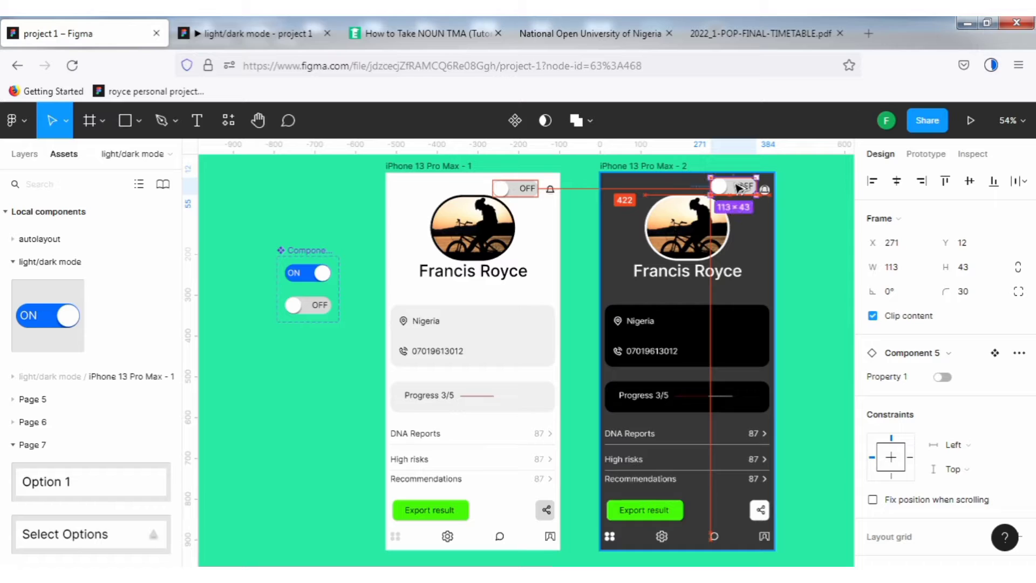
{"action": "left_click", "coordinate": [797, 204]}
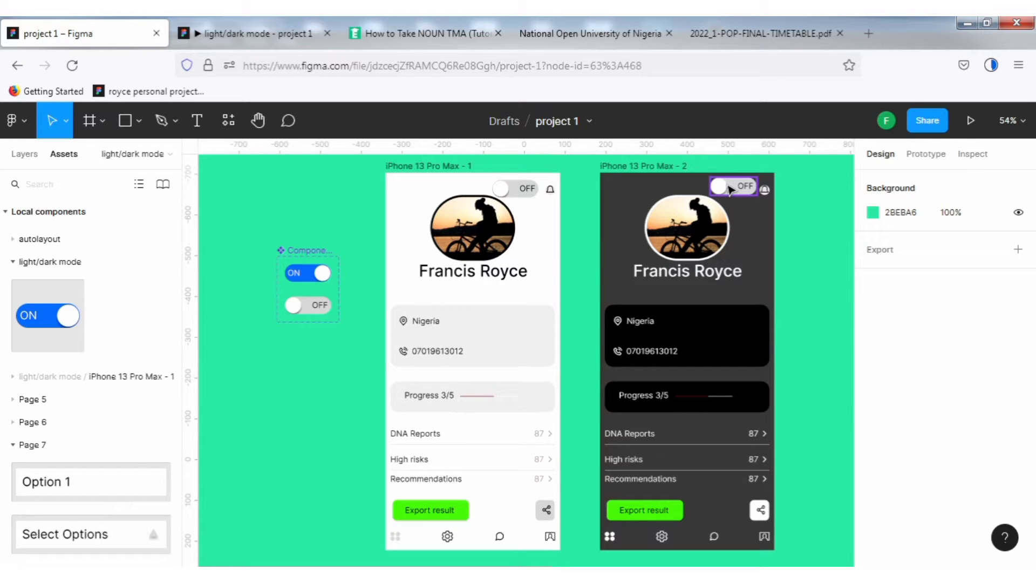
Check the light profile screen in the prototype preview tab and return to the editor.
{"action": "left_click", "coordinate": [730, 189]}
{"action": "left_click", "coordinate": [248, 34]}
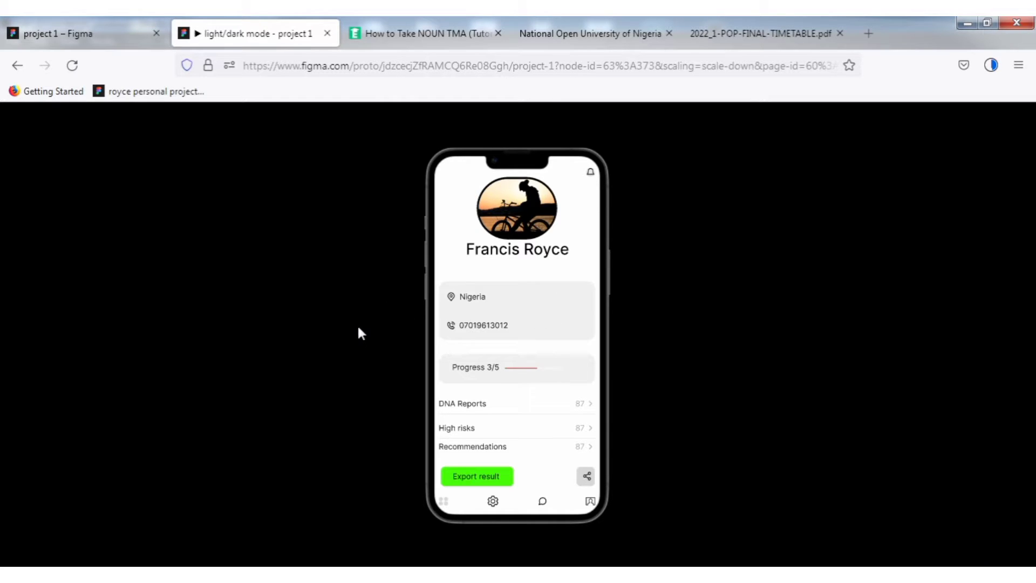
{"action": "left_click", "coordinate": [85, 30]}
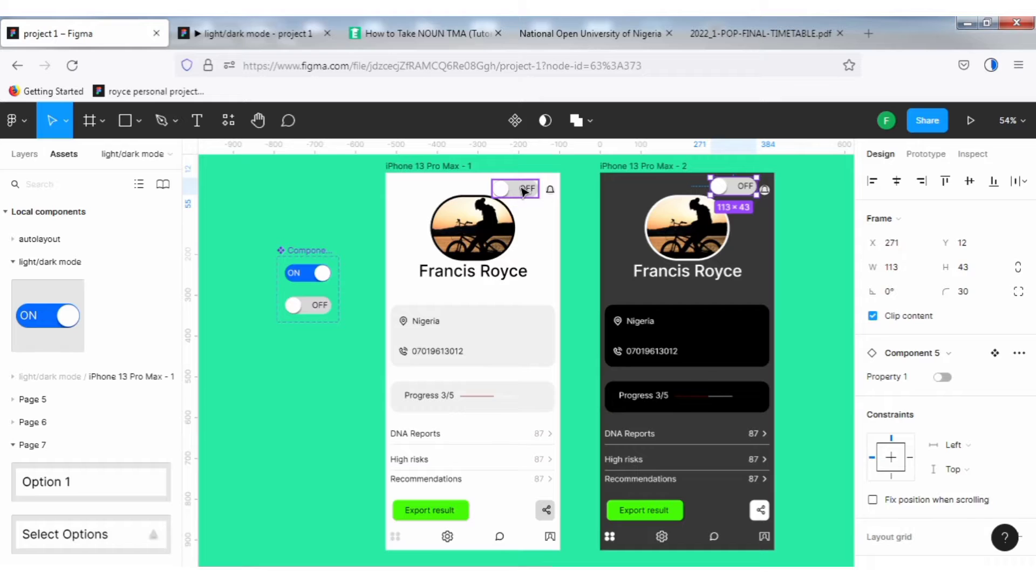
Try resizing the light screen's toggle by its corner handle.
{"action": "left_click", "coordinate": [524, 191]}
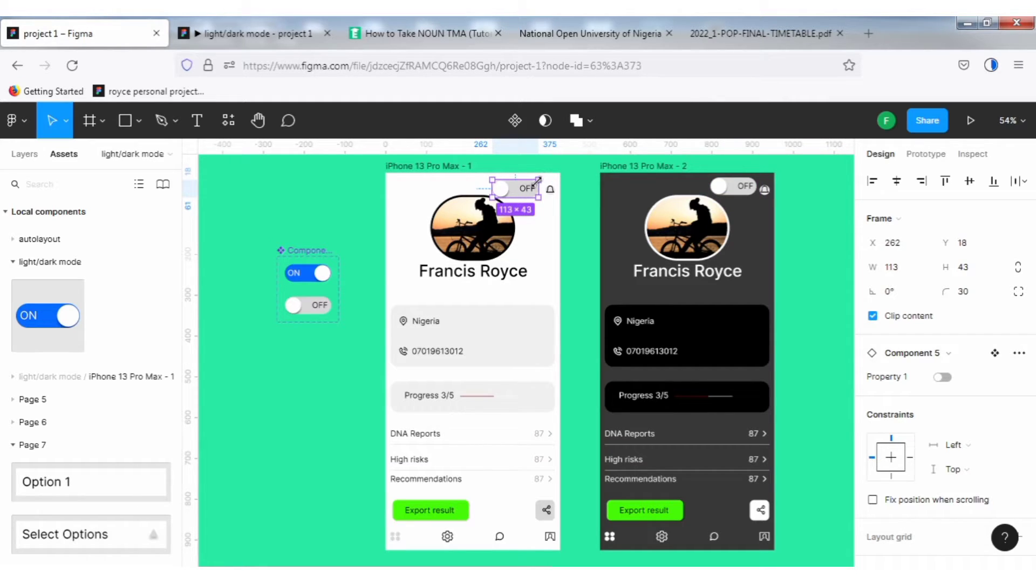
{"action": "left_click_drag", "start_coordinate": [532, 181], "coordinate": [534, 185]}
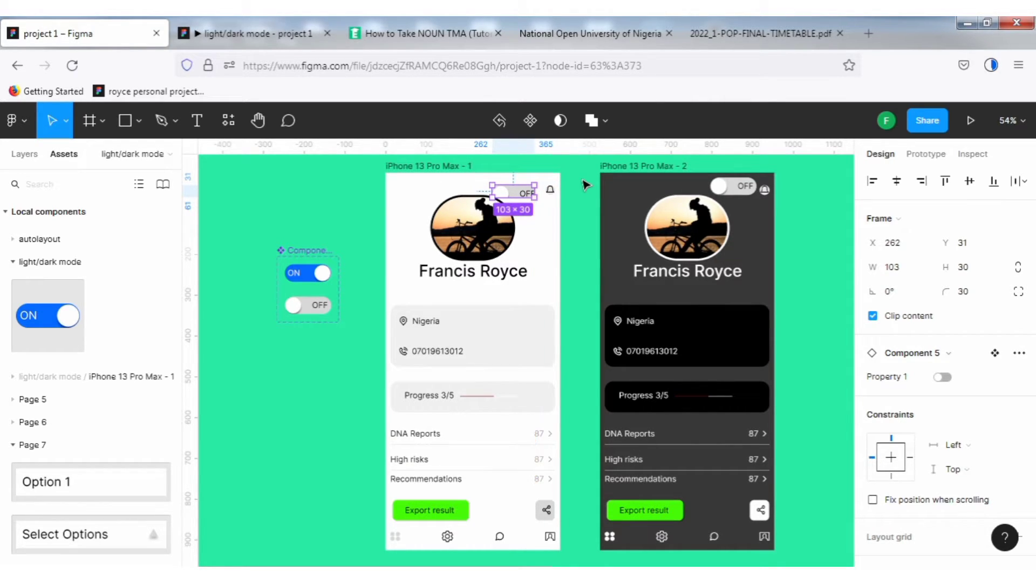
{"action": "left_click", "coordinate": [585, 186]}
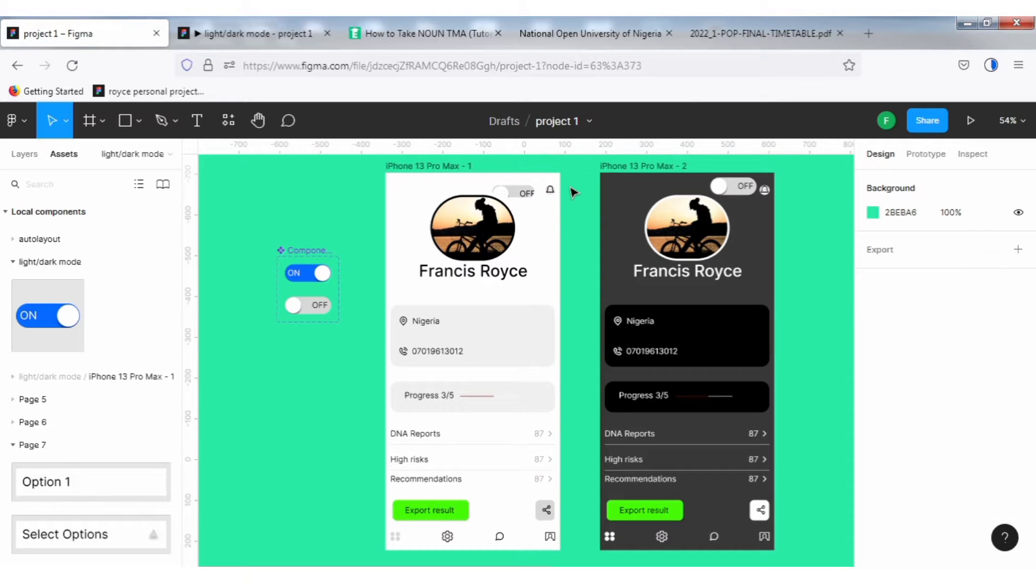
Nudge the light screen's toggle to x 276 and check it in the prototype preview.
{"action": "left_click", "coordinate": [521, 190]}
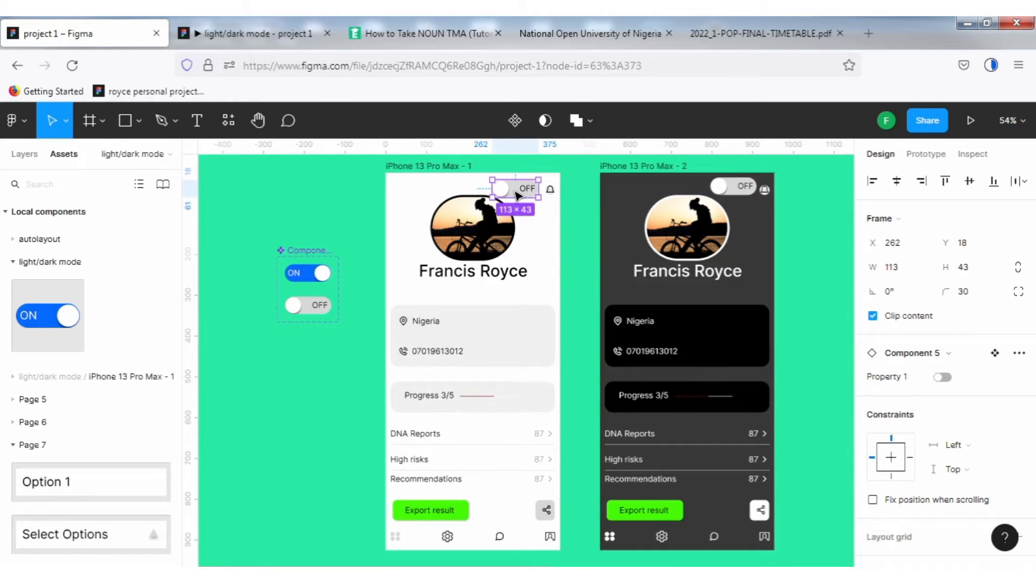
{"action": "left_click_drag", "start_coordinate": [521, 192], "coordinate": [523, 194]}
{"action": "left_click", "coordinate": [283, 32]}
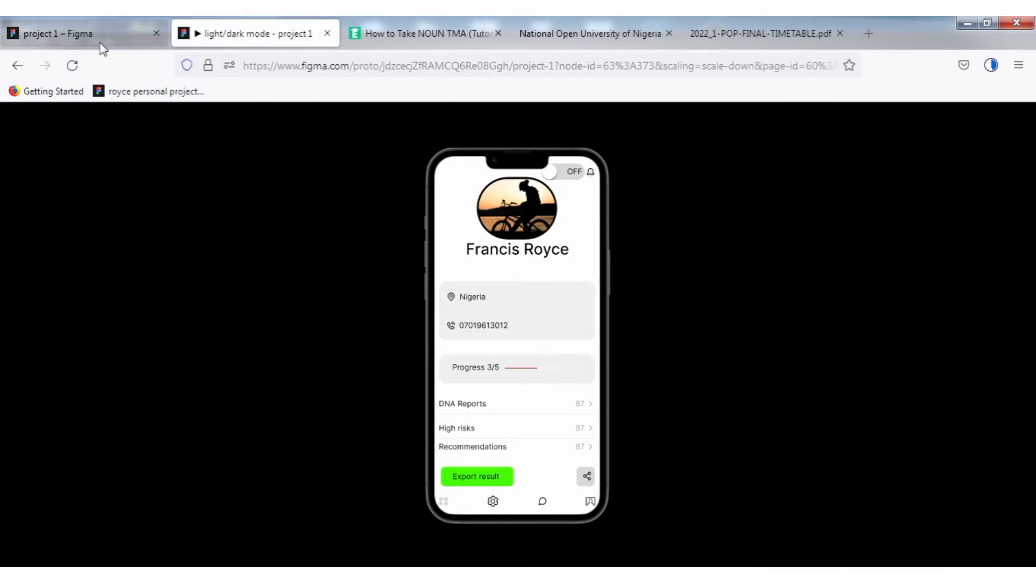
{"action": "left_click", "coordinate": [90, 34]}
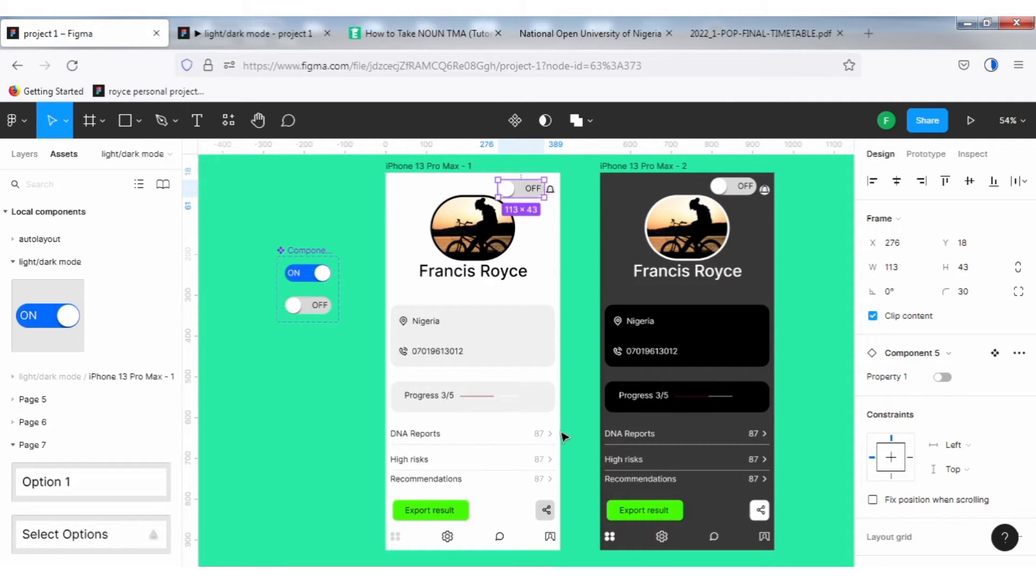
Scale the light screen's toggle down to 88 × 33.49 with the Scale tool and check the prototype preview.
{"action": "key", "text": "k"}
{"action": "scroll", "coordinate": [548, 193], "scroll_direction": "up", "scroll_amount": 1}
{"action": "scroll", "coordinate": [549, 193], "scroll_direction": "up", "scroll_amount": 3}
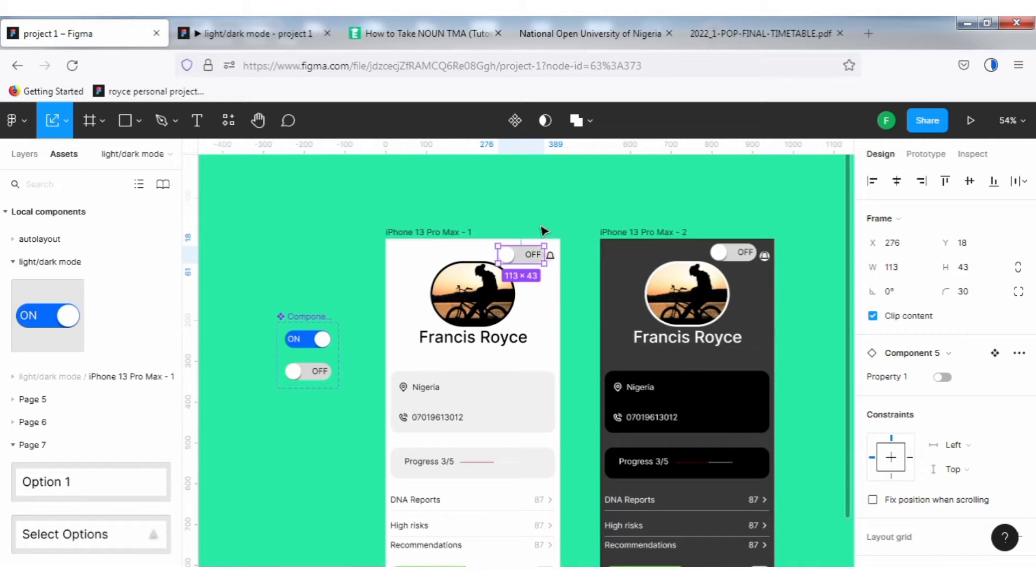
{"action": "scroll", "coordinate": [544, 231], "scroll_direction": "up", "scroll_amount": 1}
{"action": "scroll", "coordinate": [544, 231], "scroll_direction": "up", "scroll_amount": 4}
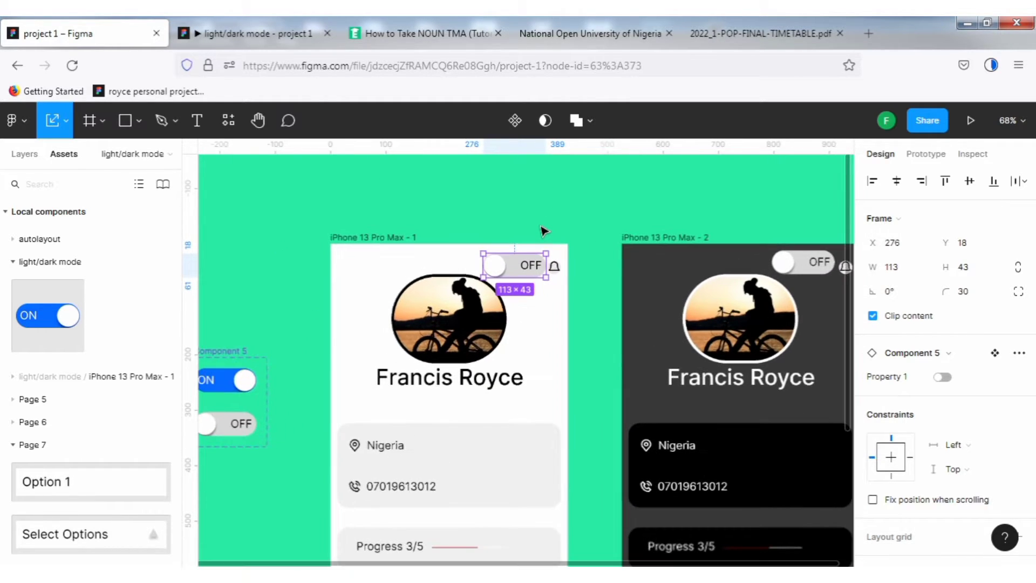
{"action": "scroll", "coordinate": [544, 231], "scroll_direction": "up", "scroll_amount": 2}
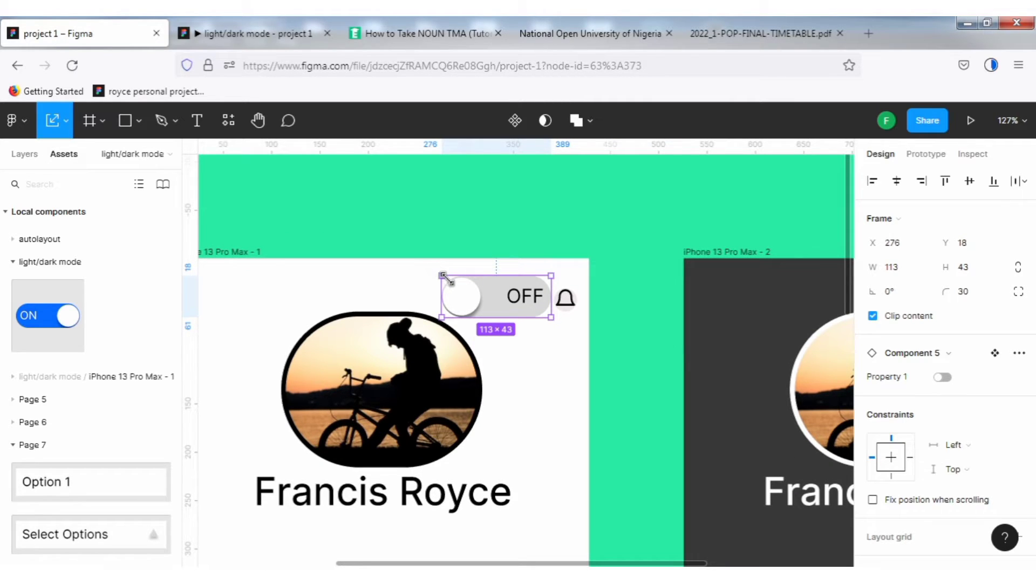
{"action": "left_click_drag", "start_coordinate": [445, 279], "coordinate": [464, 285]}
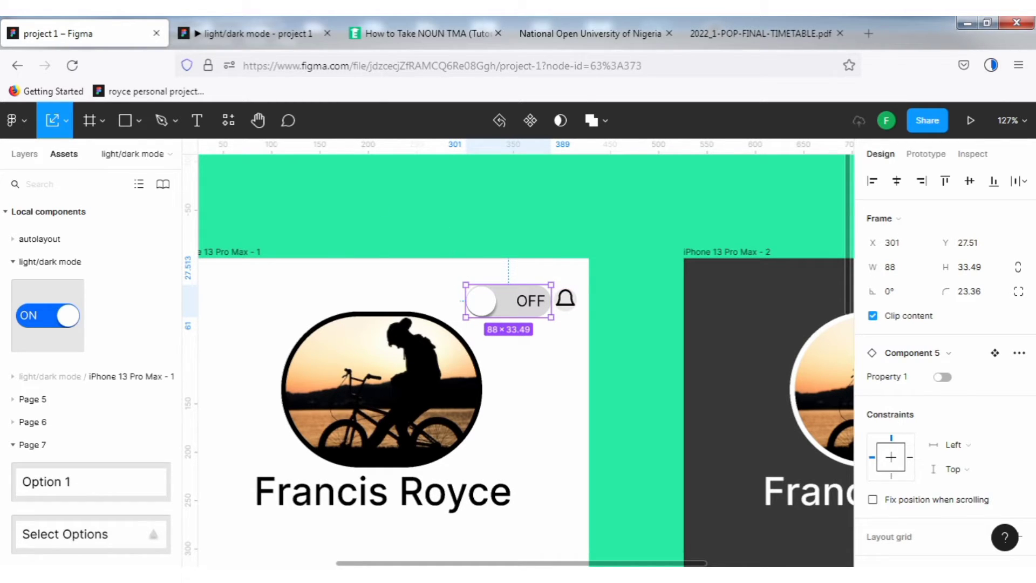
{"action": "left_click", "coordinate": [237, 32]}
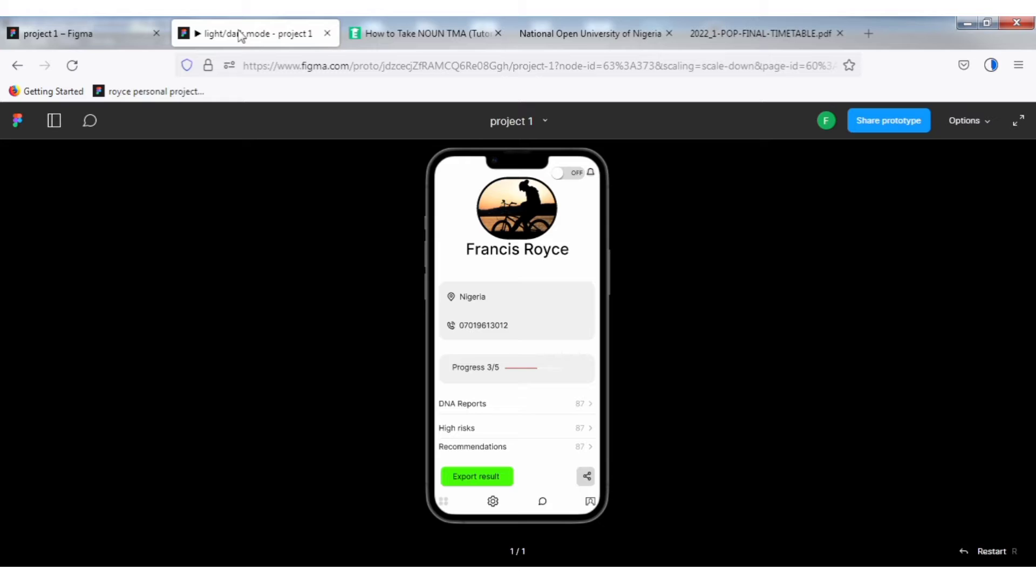
{"action": "left_click", "coordinate": [111, 43]}
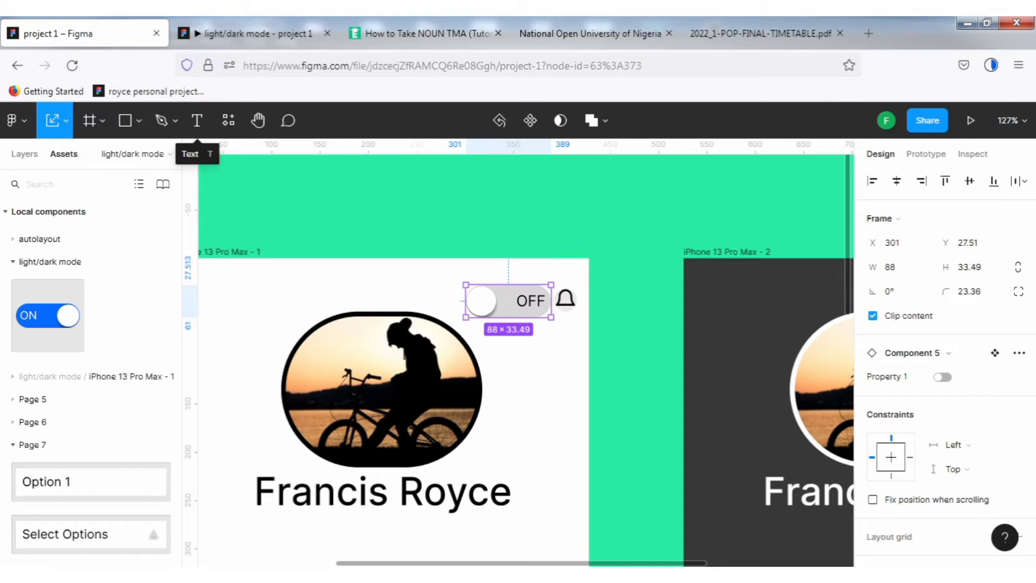
Move the light screen's toggle to x 300, y 26 and check it in the prototype preview.
{"action": "left_click_drag", "start_coordinate": [507, 315], "coordinate": [507, 313]}
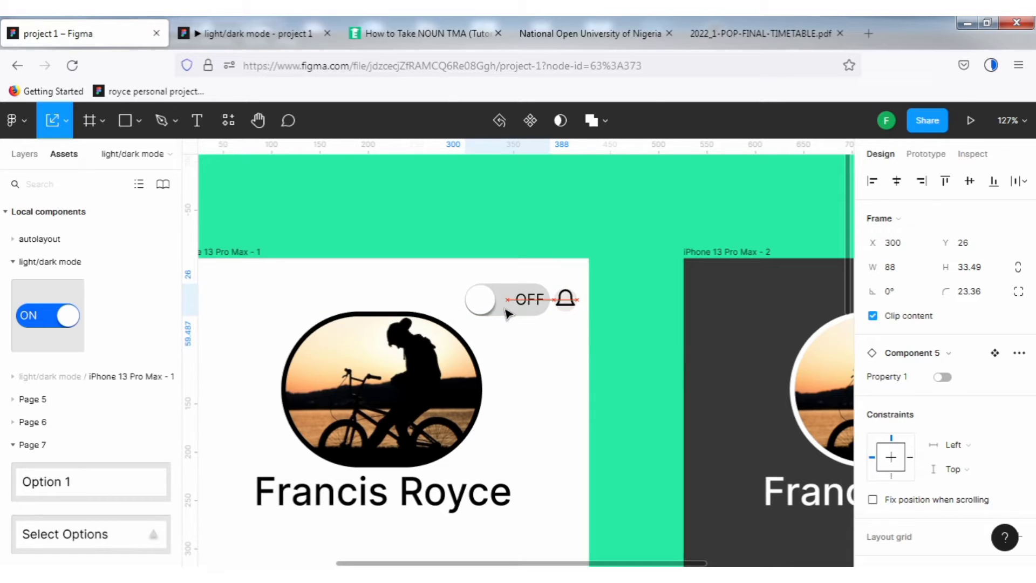
{"action": "left_click", "coordinate": [276, 30]}
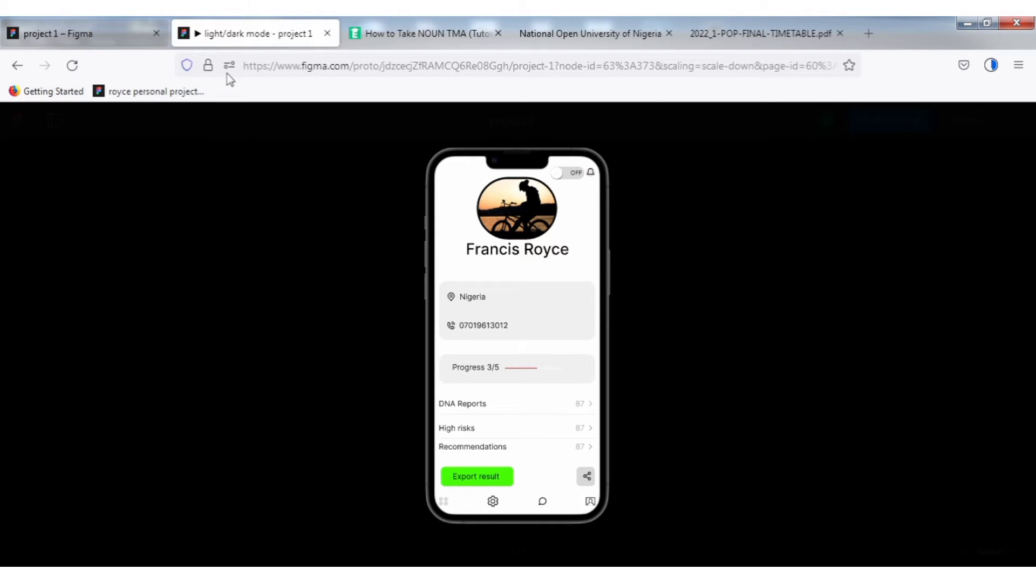
{"action": "left_click", "coordinate": [135, 35]}
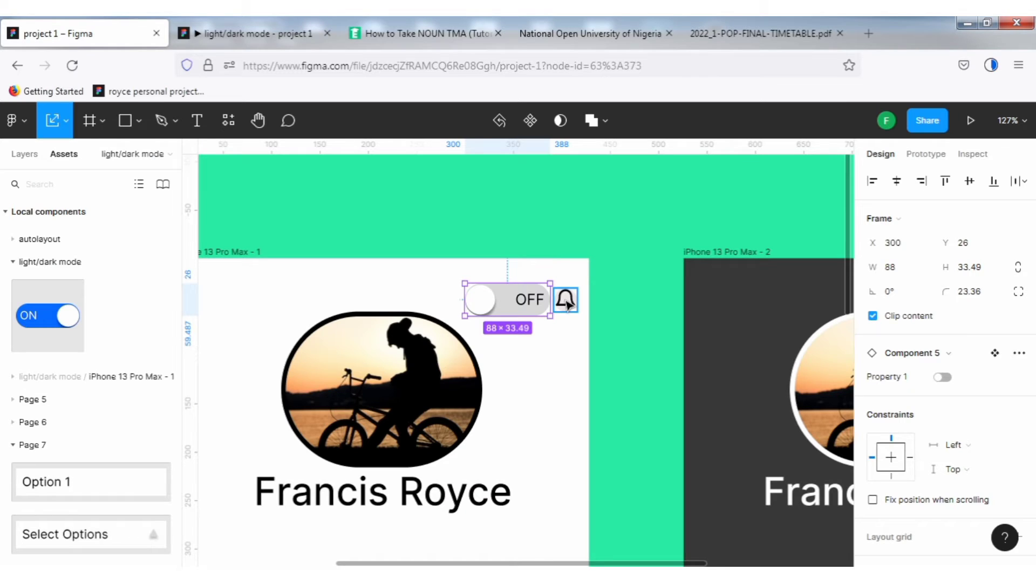
Select the light screen's toggle together with the bell icon and check the prototype preview.
{"action": "left_click", "coordinate": [566, 301], "text": "shift"}
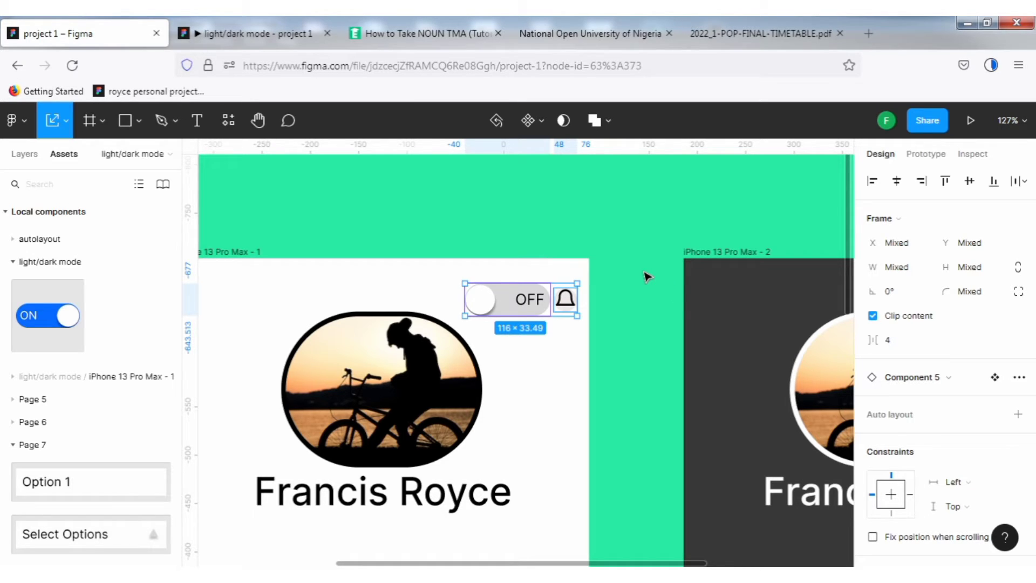
{"action": "left_click", "coordinate": [273, 33]}
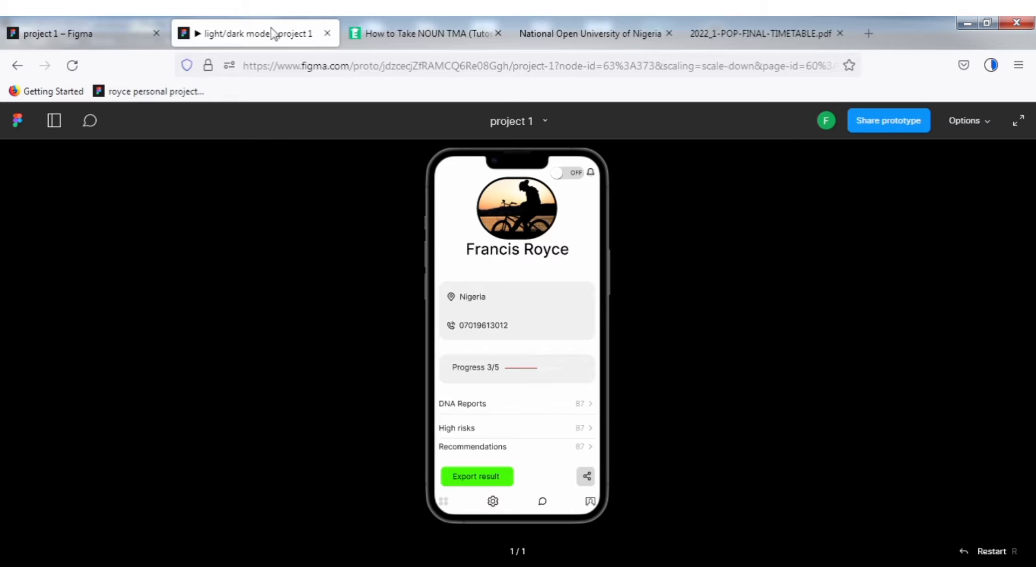
{"action": "left_click", "coordinate": [72, 31]}
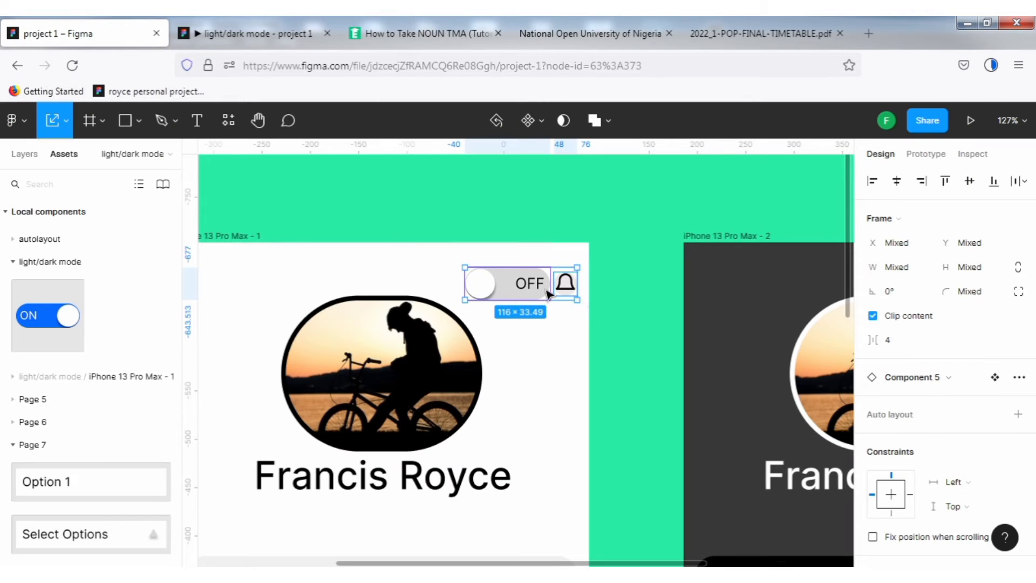
Switch the light screen's toggle instance to ON and back to OFF.
{"action": "left_click", "coordinate": [512, 291]}
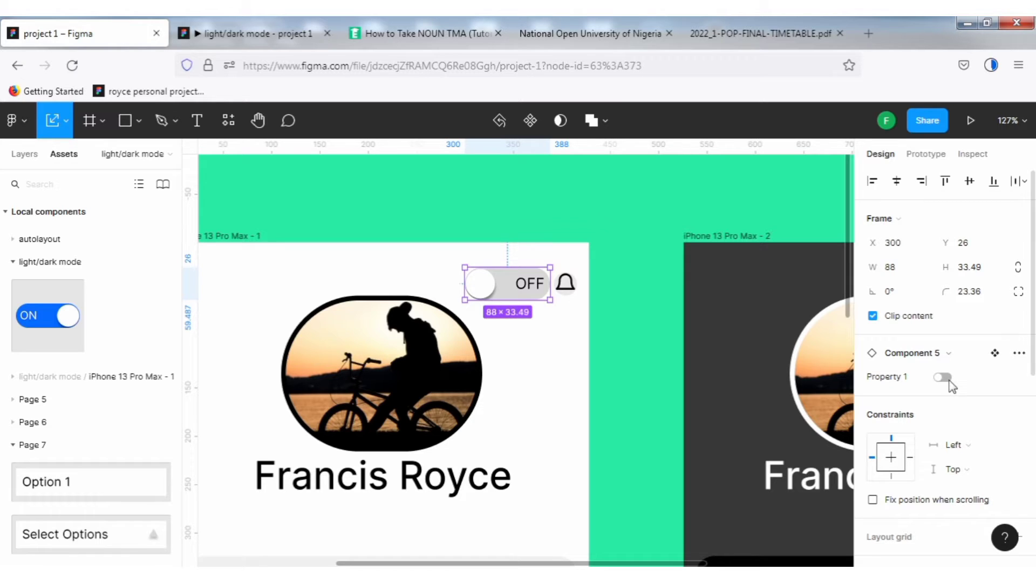
{"action": "left_click", "coordinate": [944, 378]}
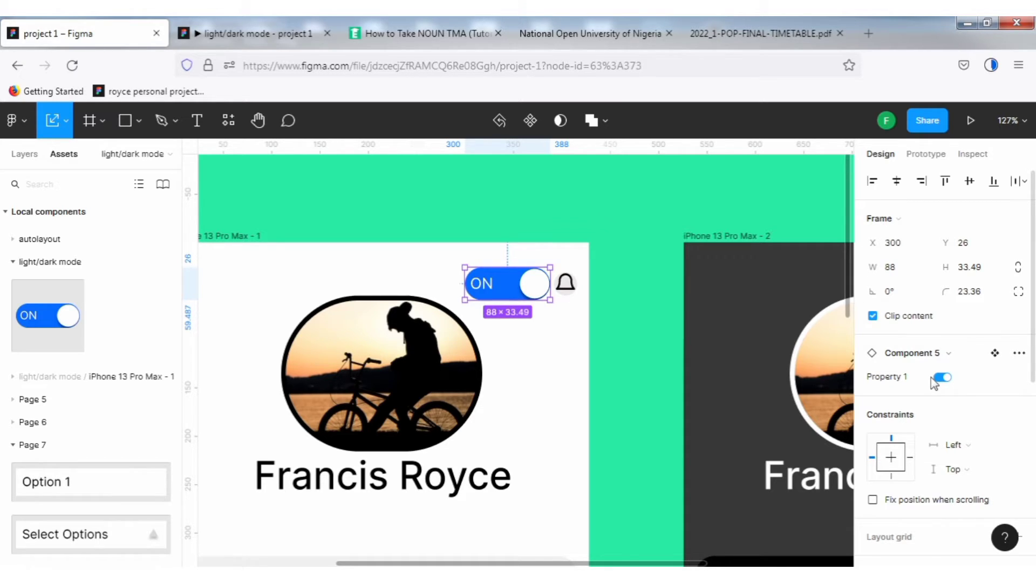
{"action": "scroll", "coordinate": [659, 293], "scroll_direction": "down", "scroll_amount": 2}
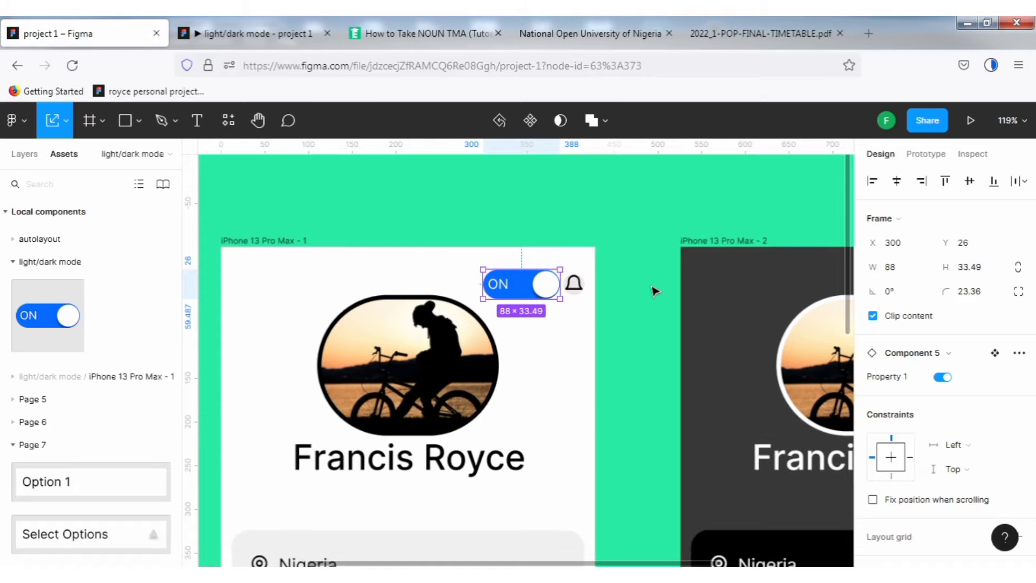
{"action": "scroll", "coordinate": [655, 291], "scroll_direction": "down", "scroll_amount": 1}
{"action": "left_click", "coordinate": [943, 378]}
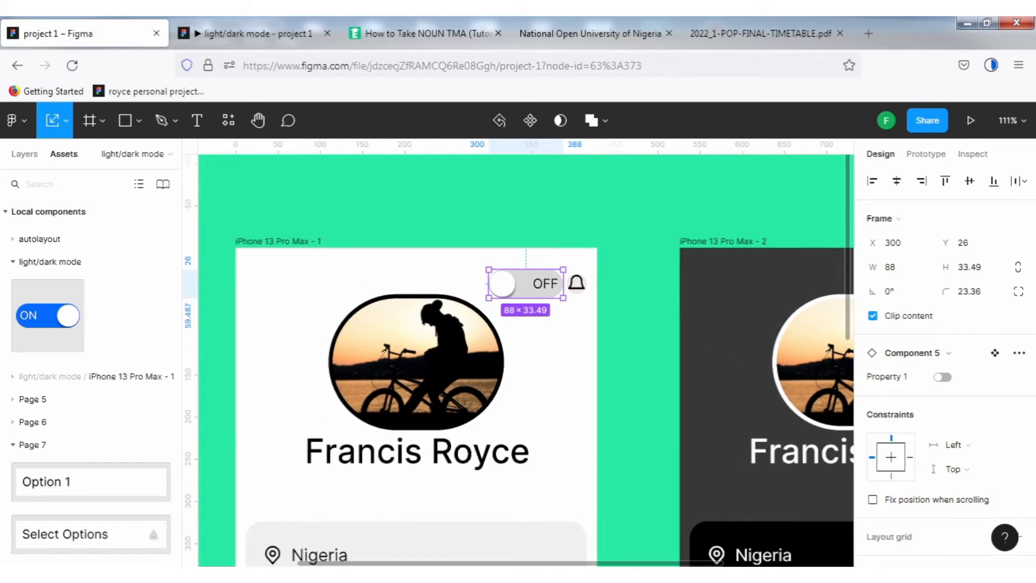
Delete the old toggle from the dark profile screen.
{"action": "key", "text": "h"}
{"action": "left_click_drag", "start_coordinate": [642, 240], "coordinate": [405, 205]}
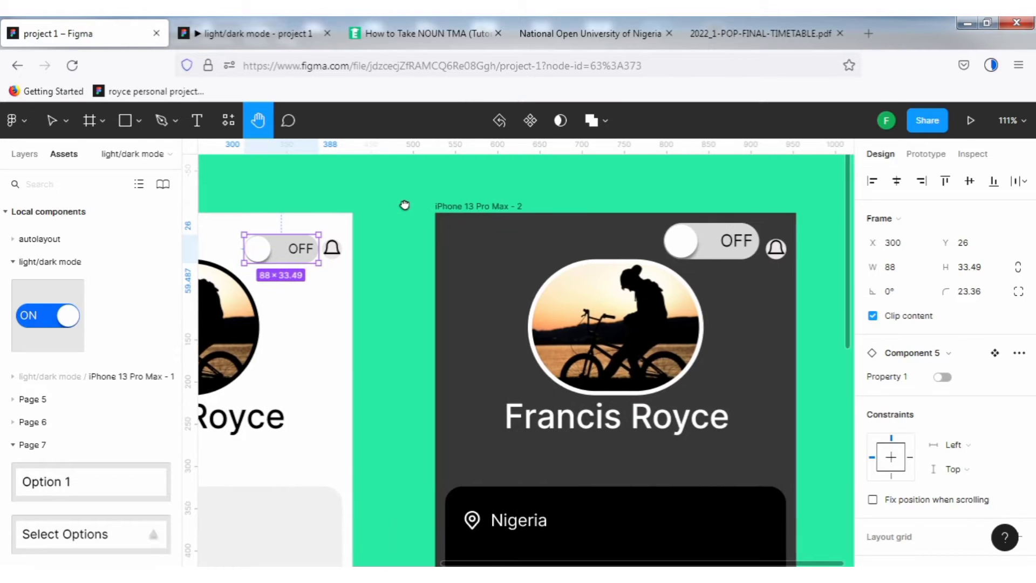
{"action": "key", "text": "v"}
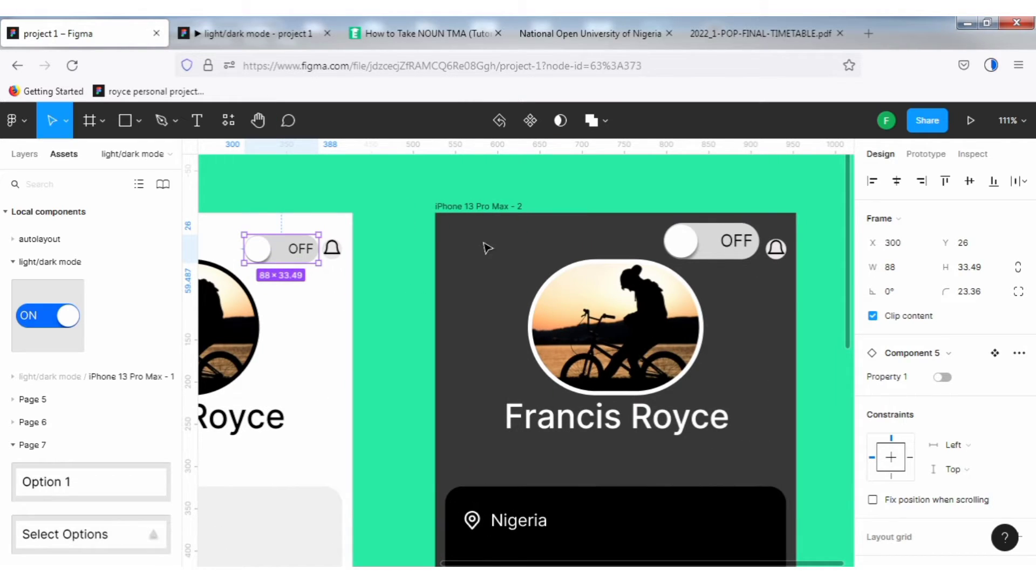
{"action": "left_click", "coordinate": [719, 249]}
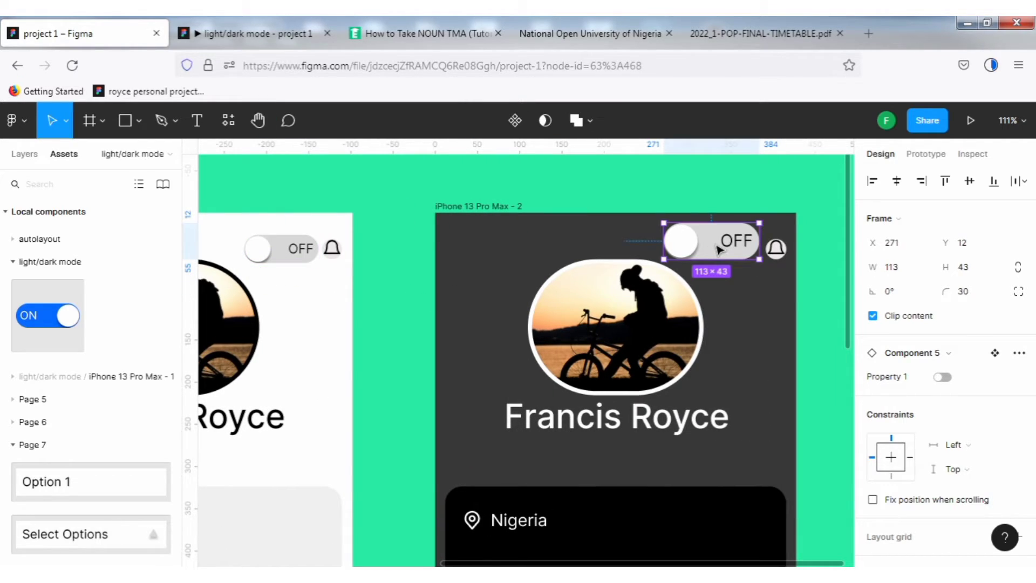
{"action": "key", "text": "Delete"}
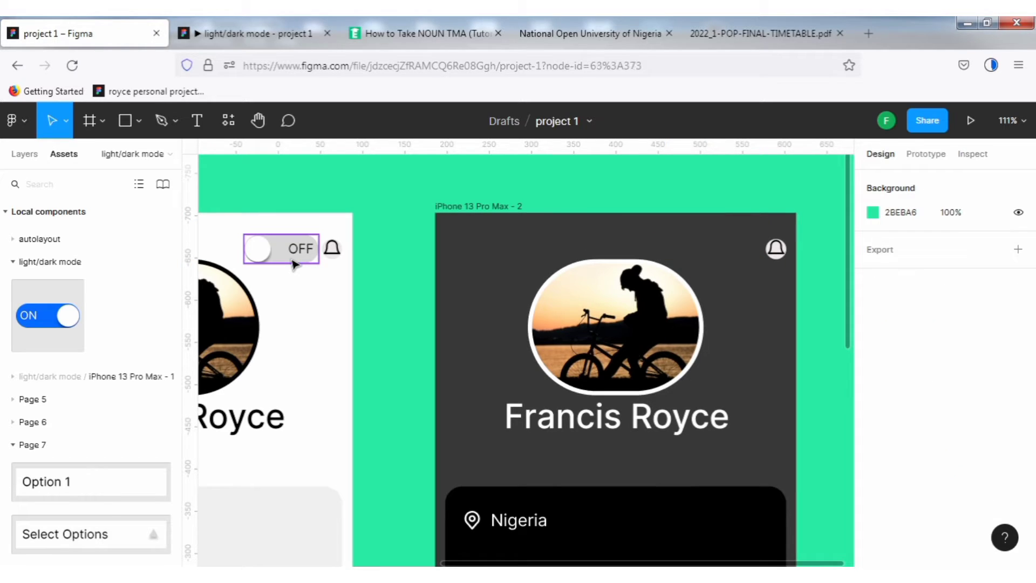
Copy the light screen's toggle instance onto the dark screen at x 297, y 28.
{"action": "left_click", "coordinate": [291, 257]}
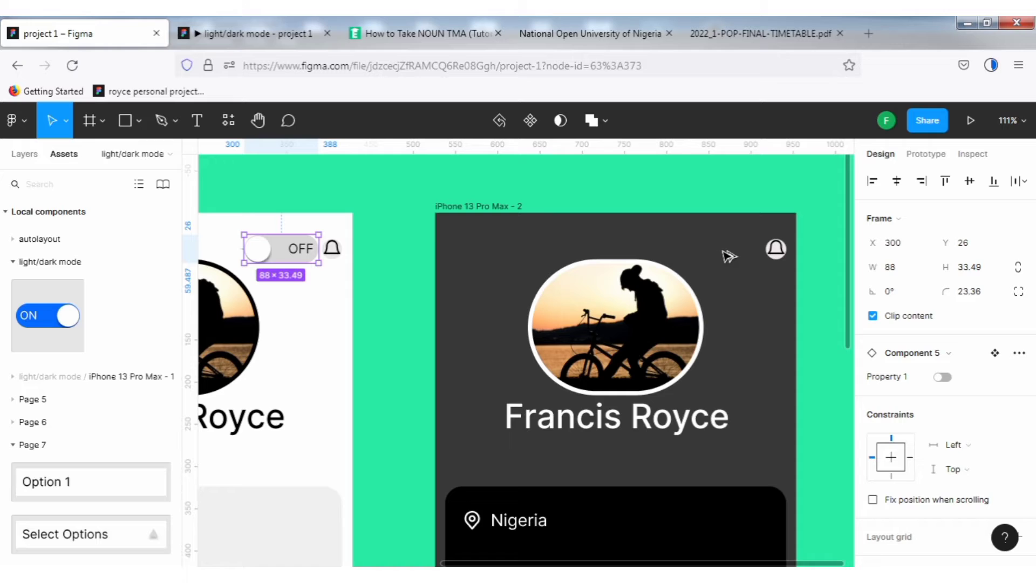
{"action": "mouse_move", "coordinate": [728, 256]}
{"action": "left_mouse_down"}
{"action": "mouse_move", "coordinate": [748, 256]}
{"action": "mouse_move", "coordinate": [712, 248]}
{"action": "mouse_move", "coordinate": [725, 254]}
{"action": "left_mouse_up"}
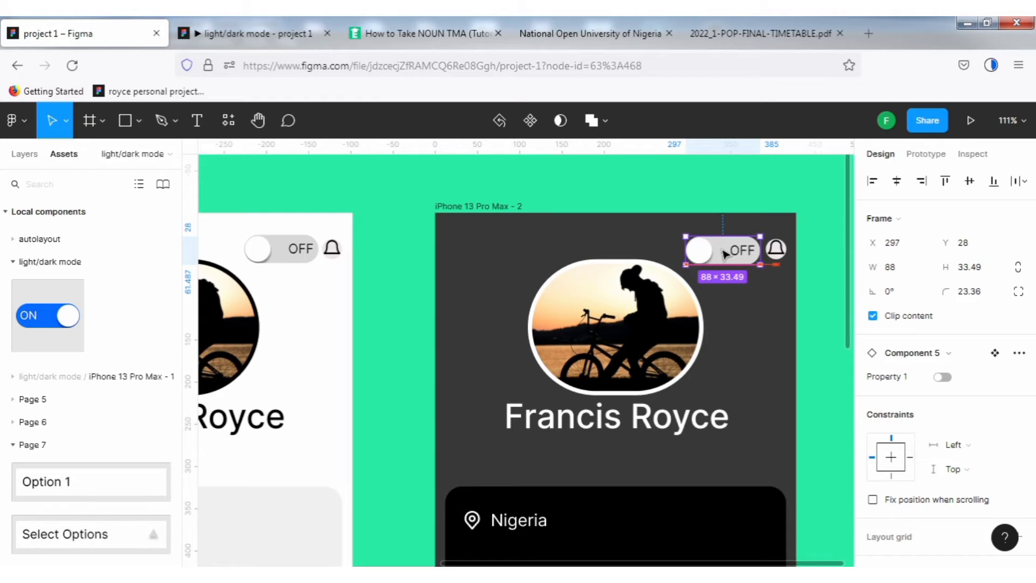
Select the dark screen's toggle with the bell icon and check the prototype preview.
{"action": "left_click", "coordinate": [781, 261], "text": "shift"}
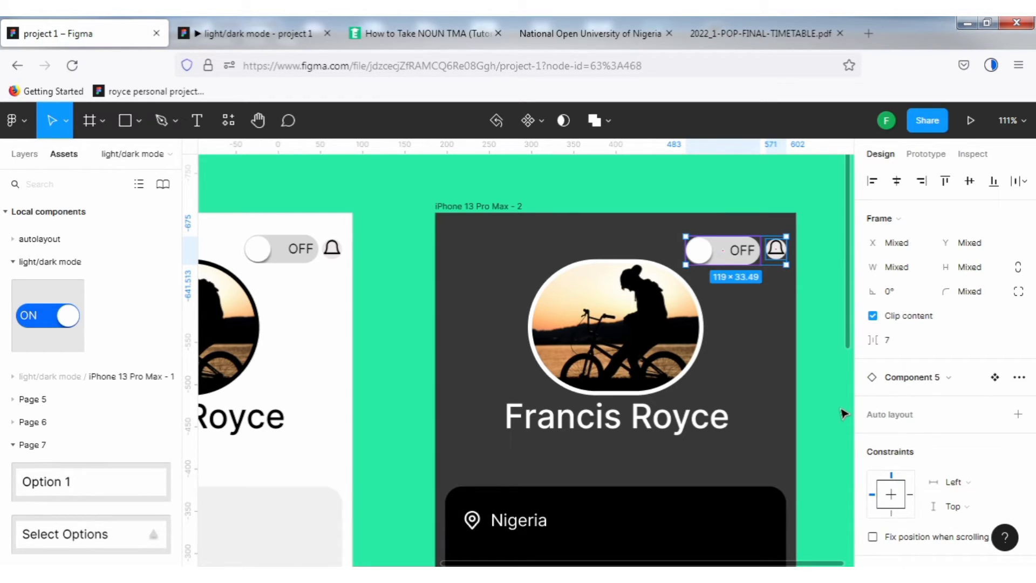
{"action": "left_click", "coordinate": [232, 25]}
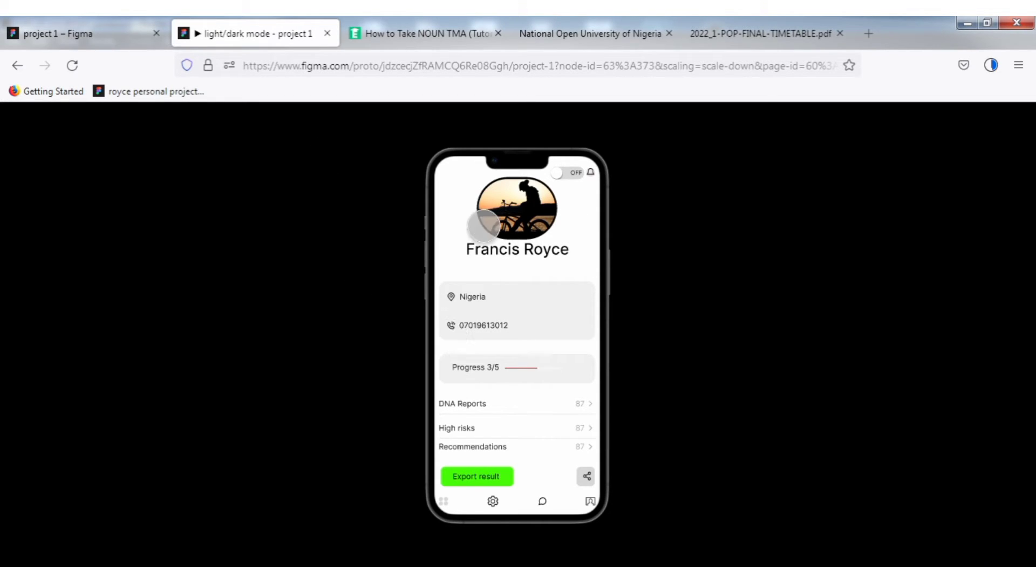
{"action": "left_click", "coordinate": [60, 34]}
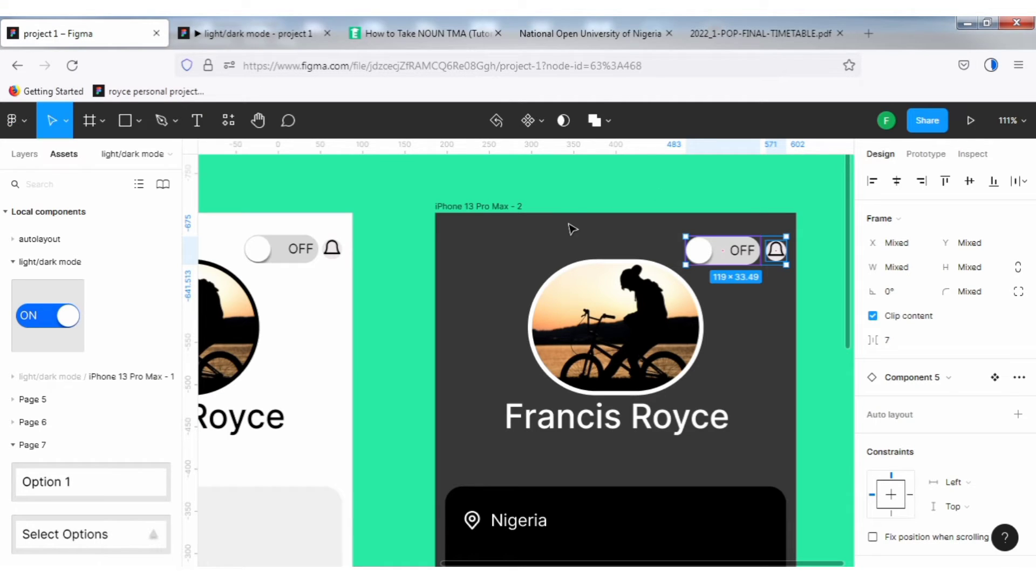
Switch the dark screen's toggle instance to the ON state.
{"action": "left_click", "coordinate": [681, 192]}
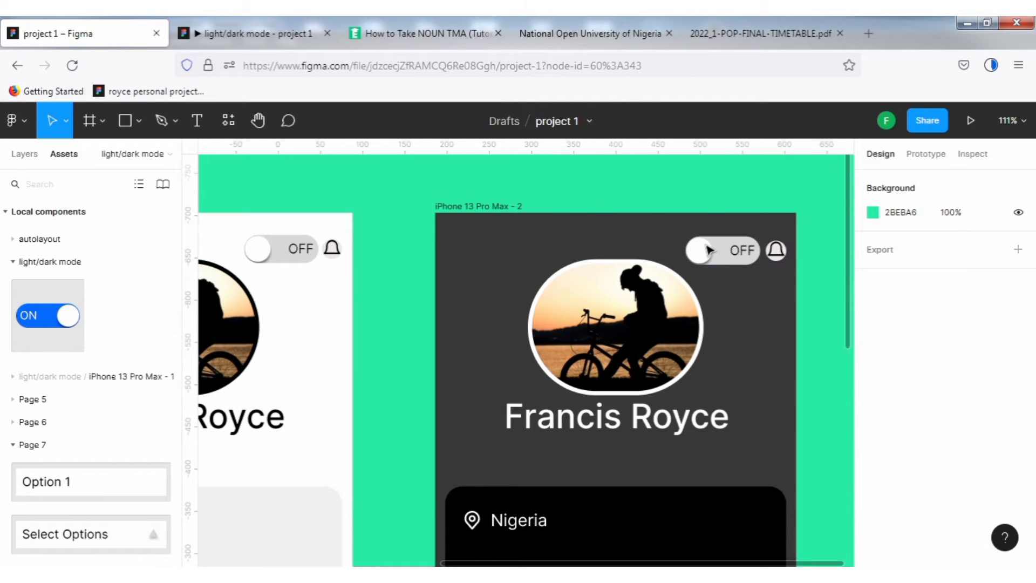
{"action": "left_click", "coordinate": [712, 250]}
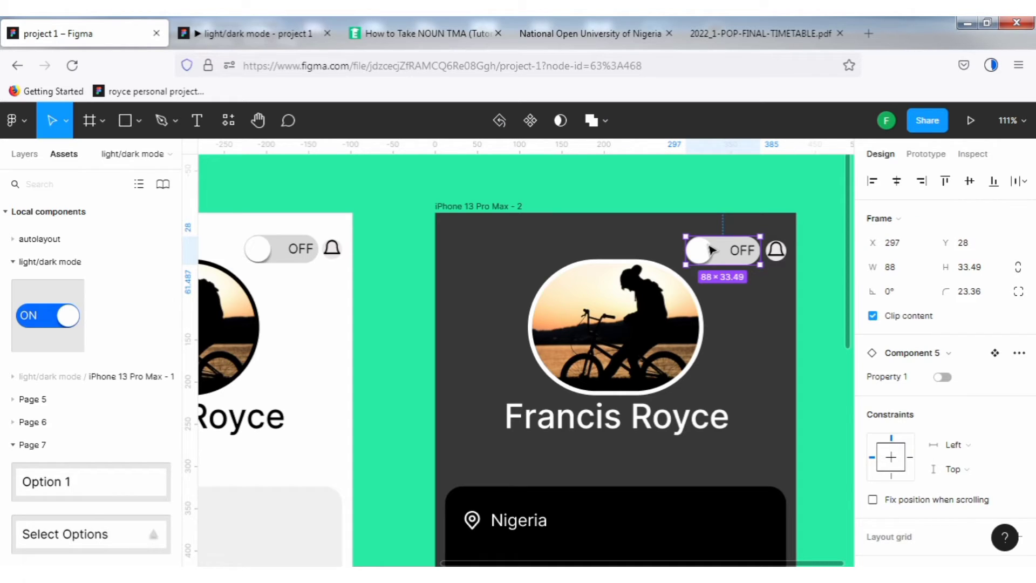
{"action": "left_click", "coordinate": [281, 240]}
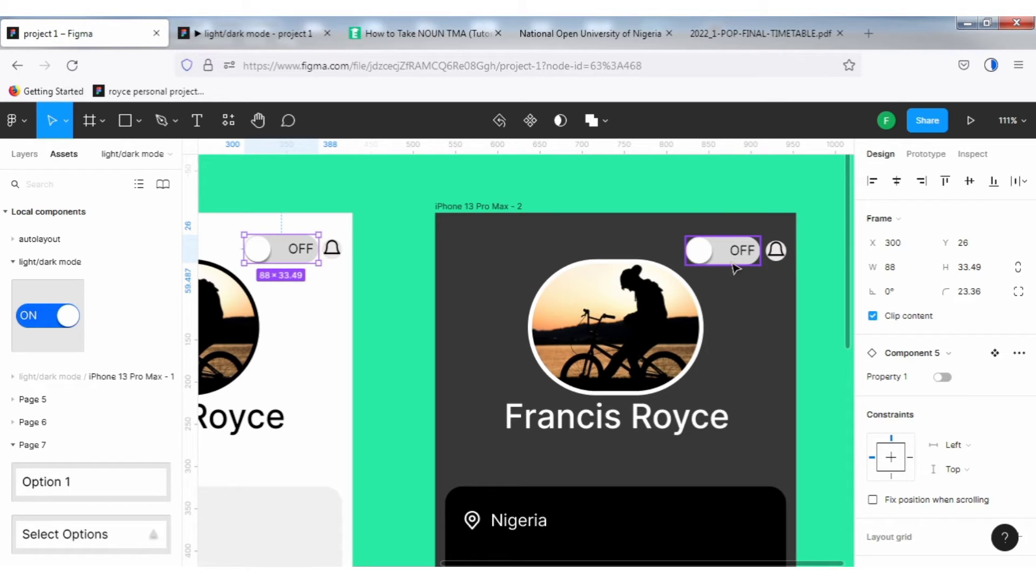
{"action": "left_click", "coordinate": [735, 268]}
{"action": "left_click", "coordinate": [944, 378]}
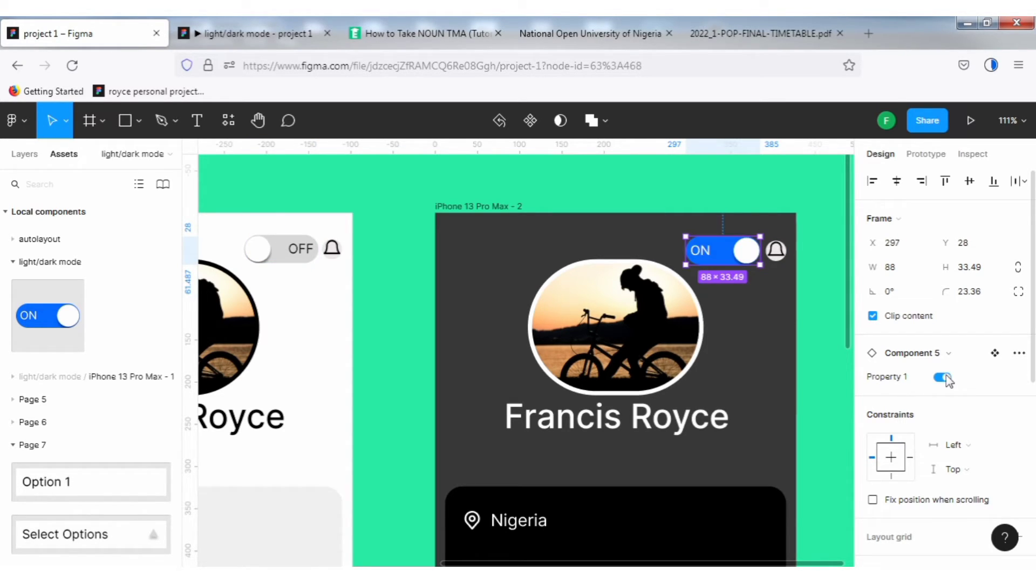
Link the light screen's OFF toggle on tap to navigate to the dark profile screen.
{"action": "left_click", "coordinate": [693, 193]}
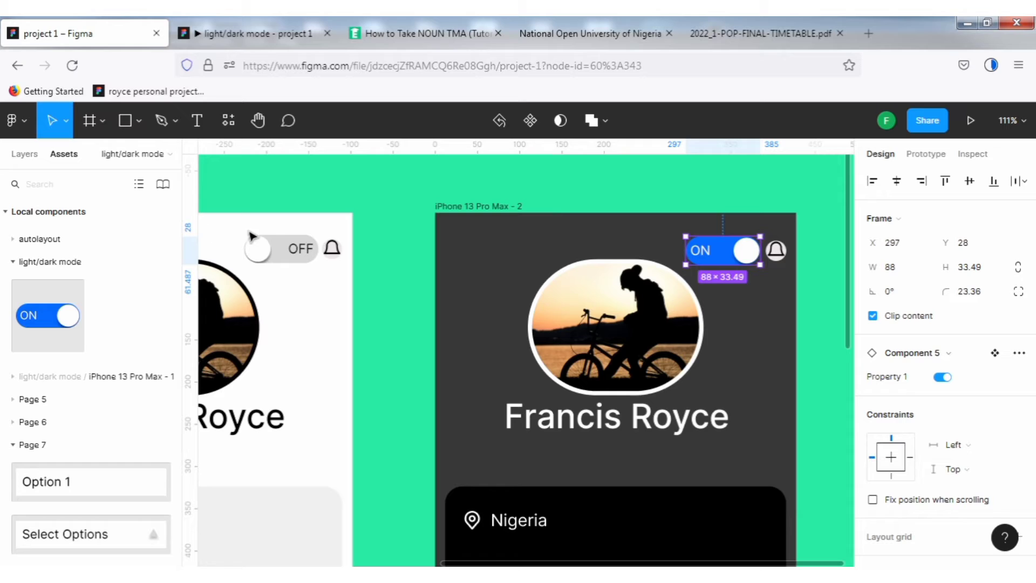
{"action": "left_click", "coordinate": [935, 155]}
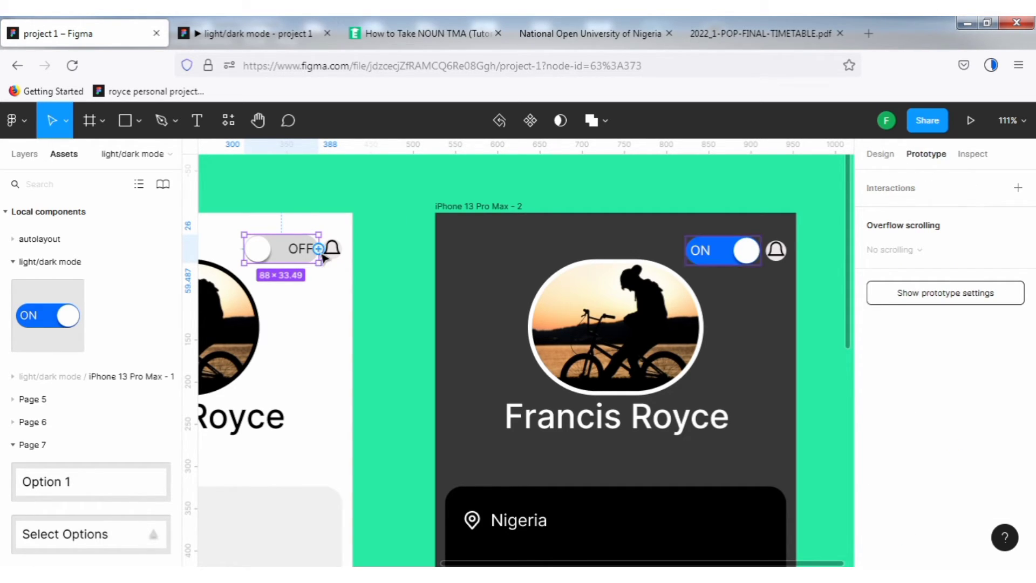
{"action": "left_click_drag", "start_coordinate": [320, 250], "coordinate": [610, 320]}
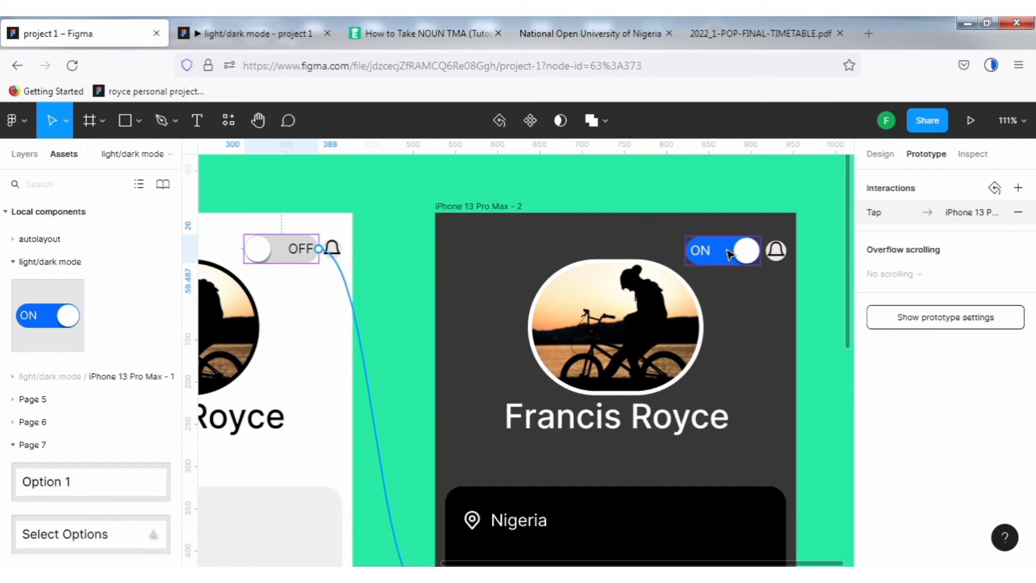
{"action": "left_click", "coordinate": [763, 254]}
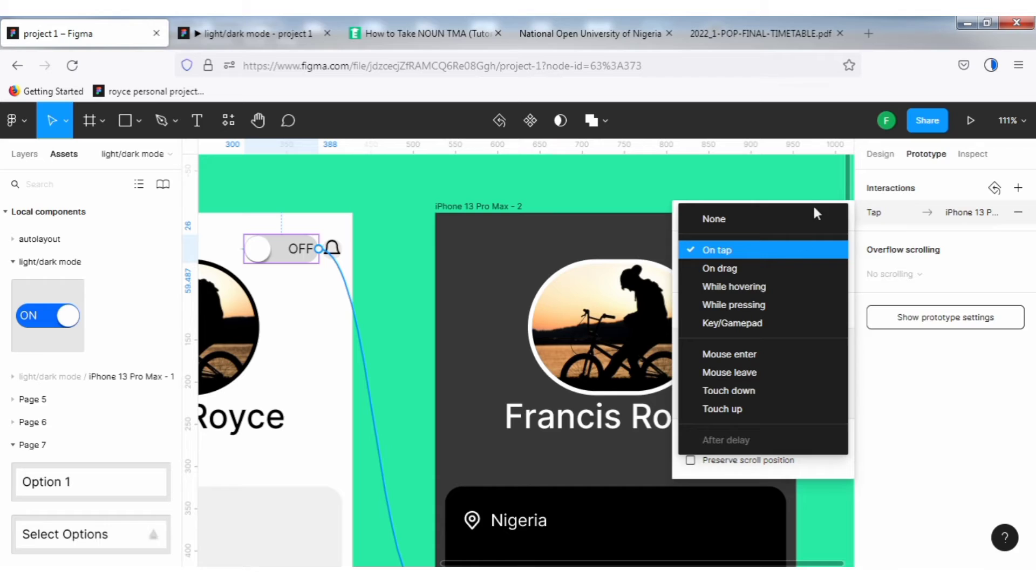
{"action": "left_click", "coordinate": [792, 170]}
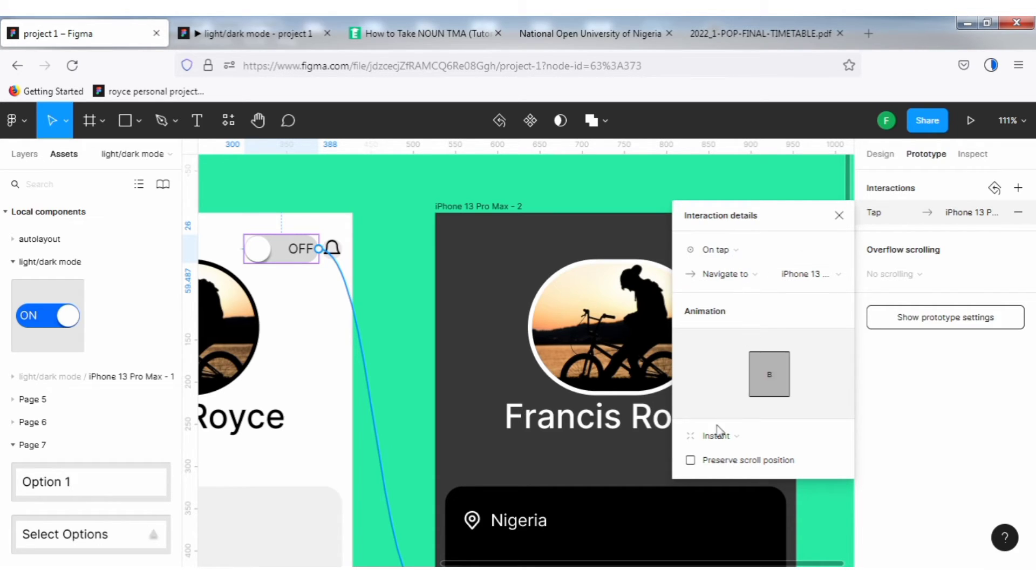
{"action": "left_click", "coordinate": [840, 216]}
Link the dark screen's ON toggle on tap to navigate back to the light profile screen.
{"action": "left_click", "coordinate": [720, 262]}
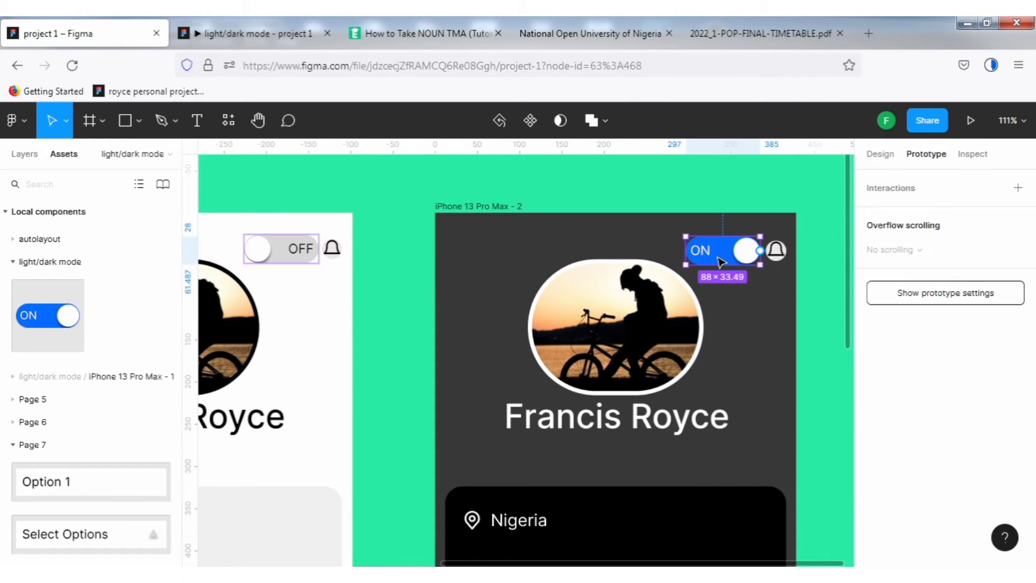
{"action": "left_click_drag", "start_coordinate": [759, 250], "coordinate": [343, 313]}
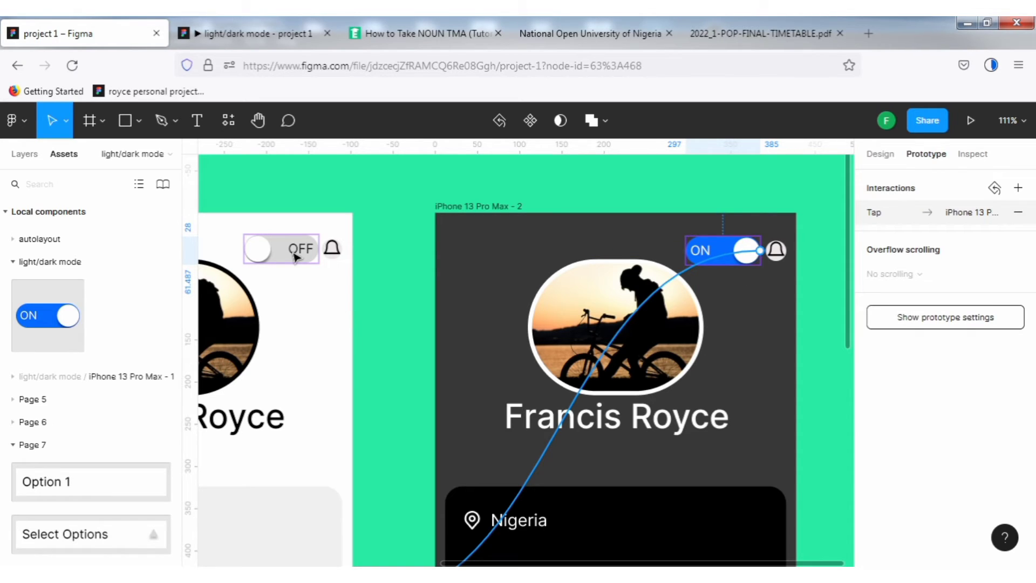
{"action": "left_click", "coordinate": [296, 256]}
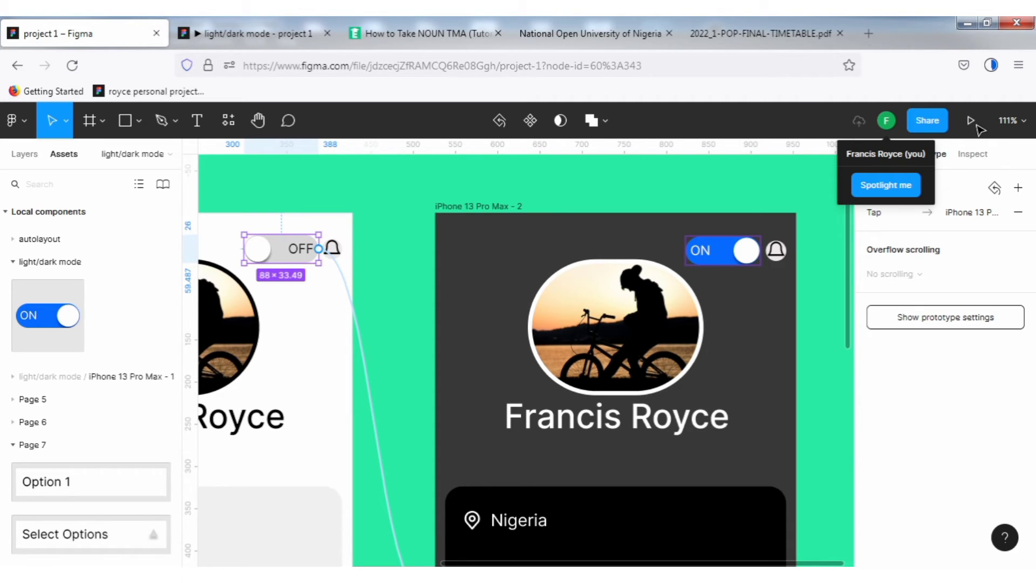
{"action": "left_click", "coordinate": [475, 196]}
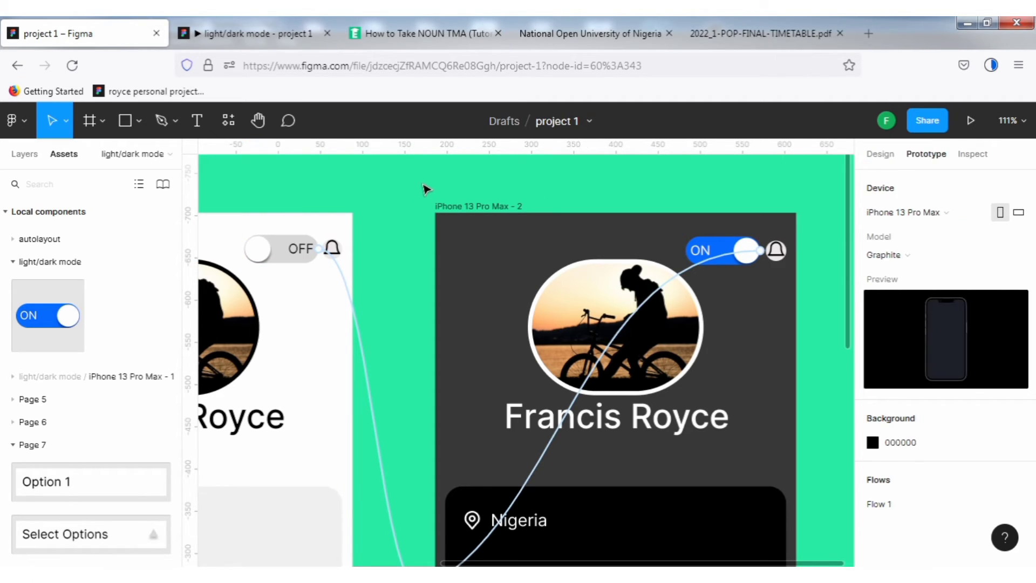
Zoom to fit all frames and start presenting the prototype.
{"action": "key", "text": "shift+1"}
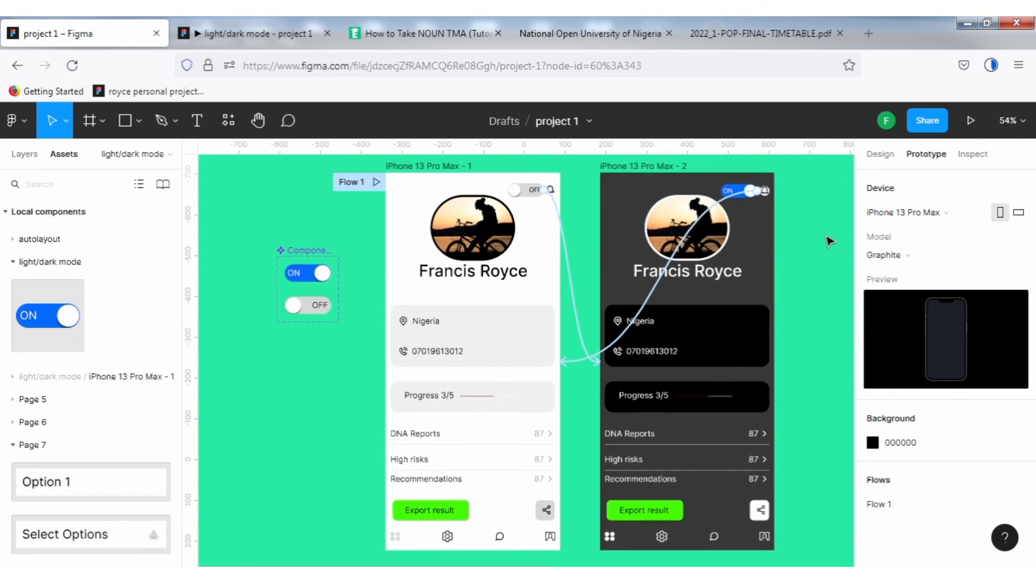
{"action": "left_click", "coordinate": [970, 121]}
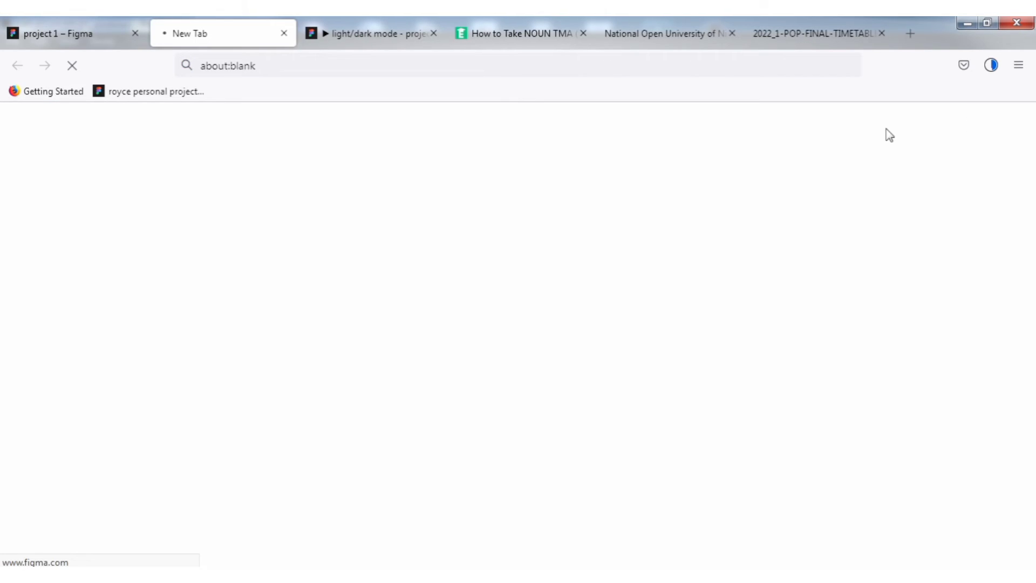